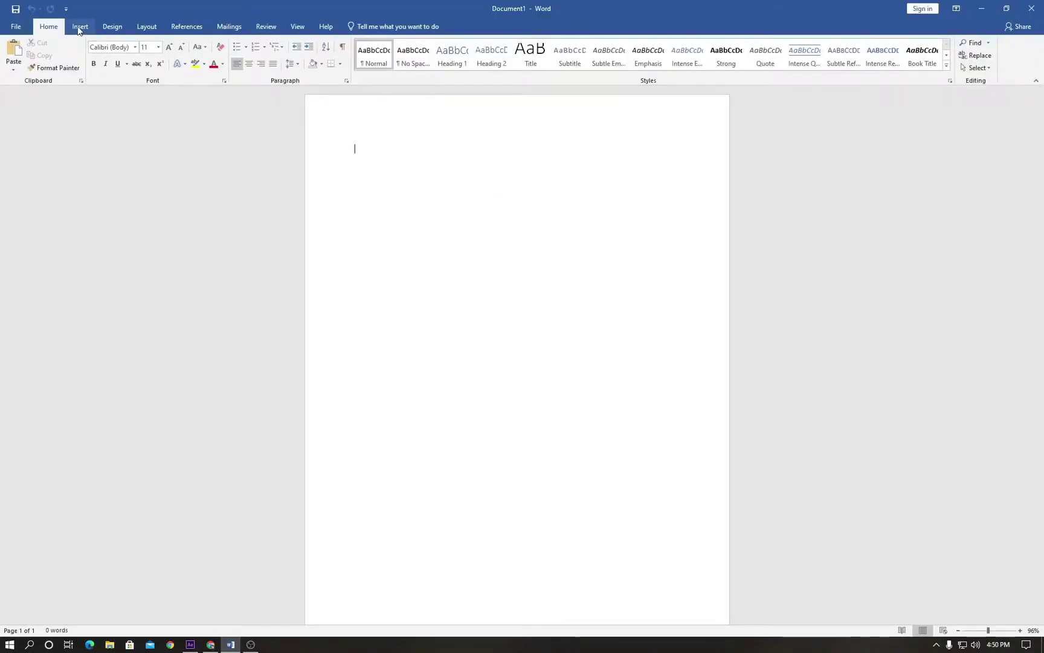
Step: Insert a 9-column by 8-row table into the blank Word document
{"action": "left_click", "coordinate": [80, 26]}
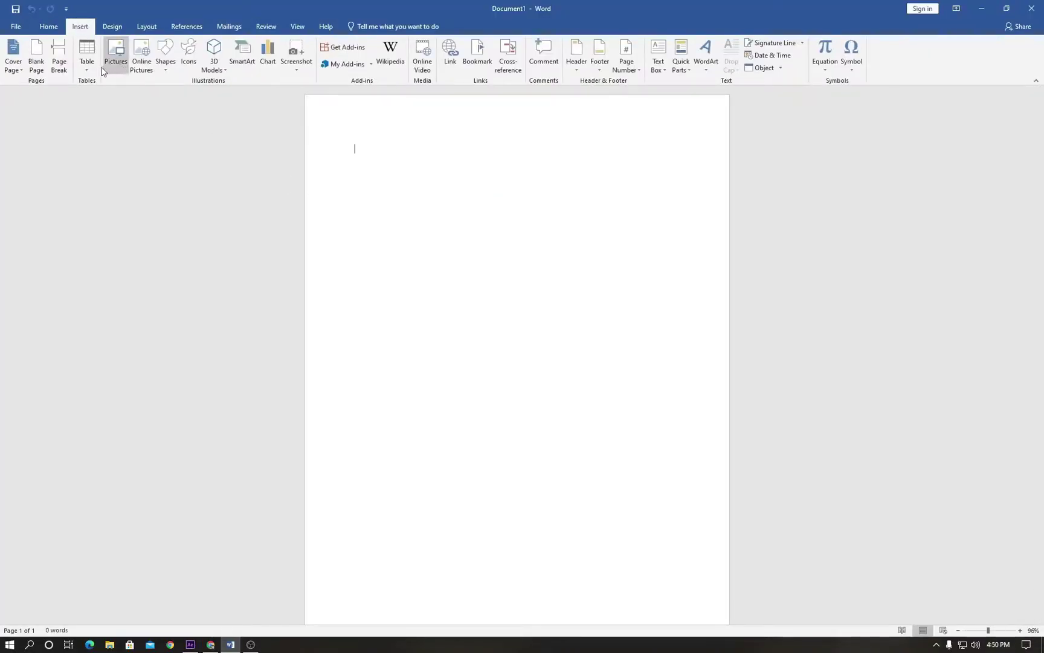
{"action": "left_click", "coordinate": [87, 58]}
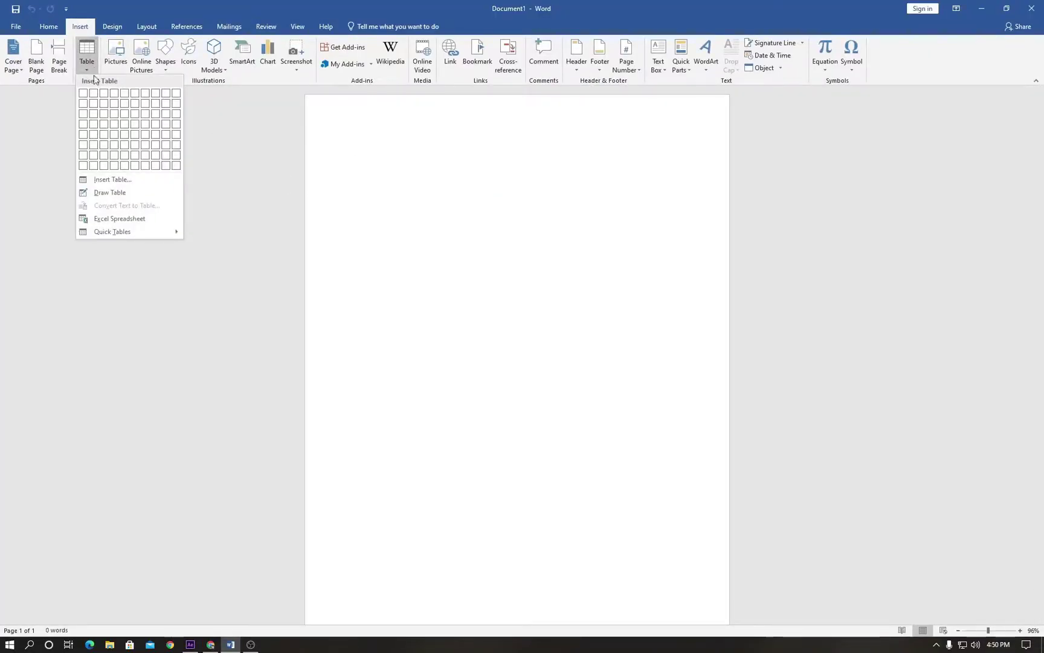
{"action": "left_click", "coordinate": [163, 173]}
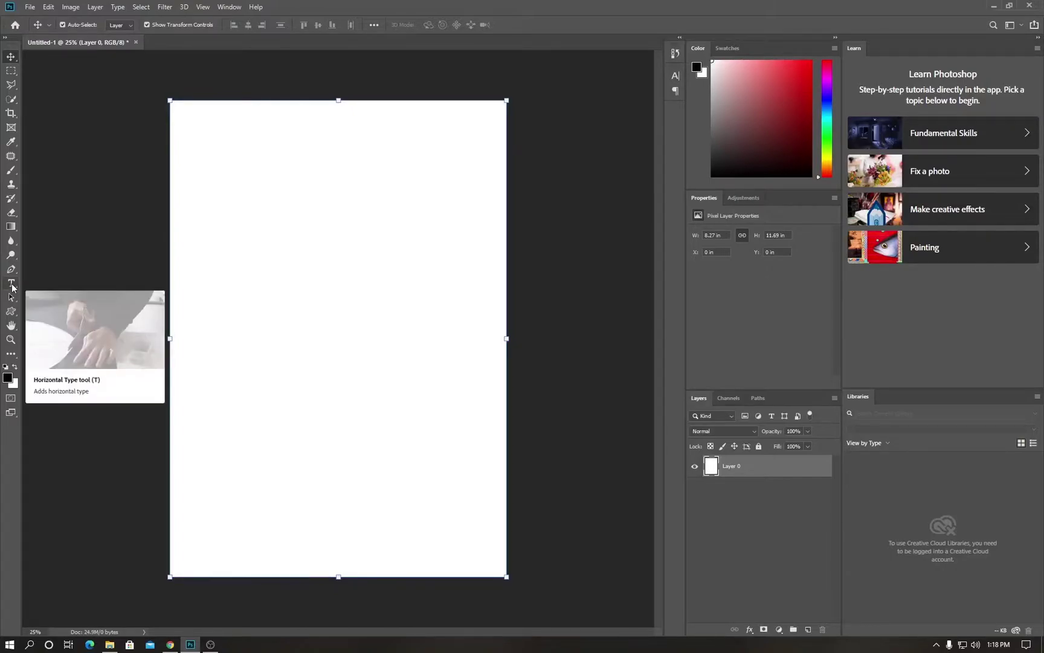
Step: Start a Horizontal Type layer near the page's top-left, turn on Underline and clear the placeholder
{"action": "left_click", "coordinate": [11, 283]}
{"action": "right_click", "coordinate": [12, 286]}
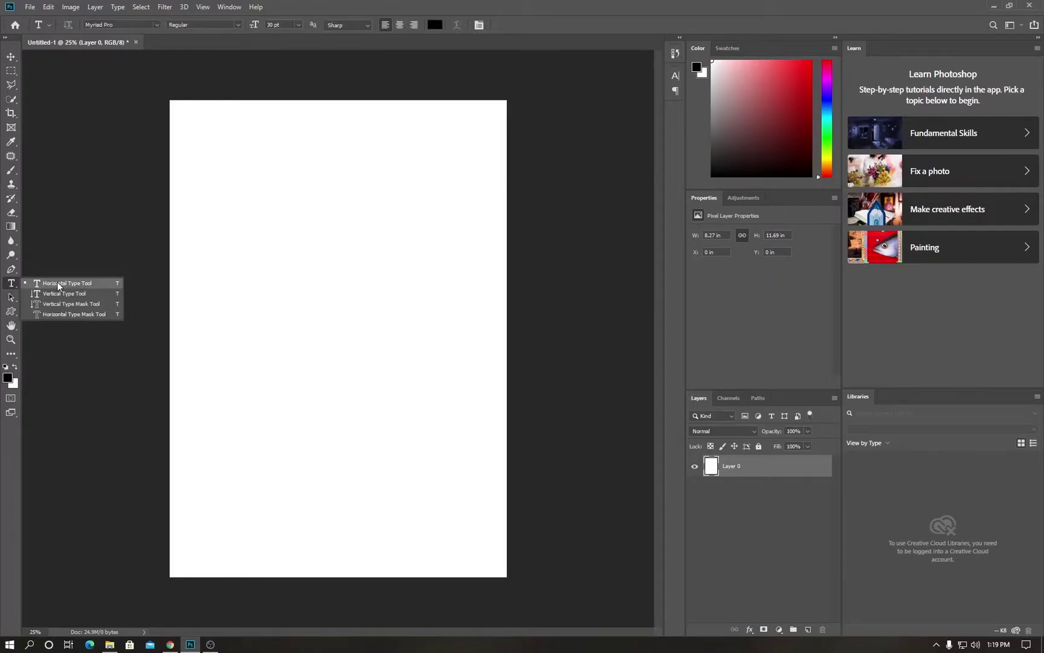
{"action": "left_click", "coordinate": [59, 284]}
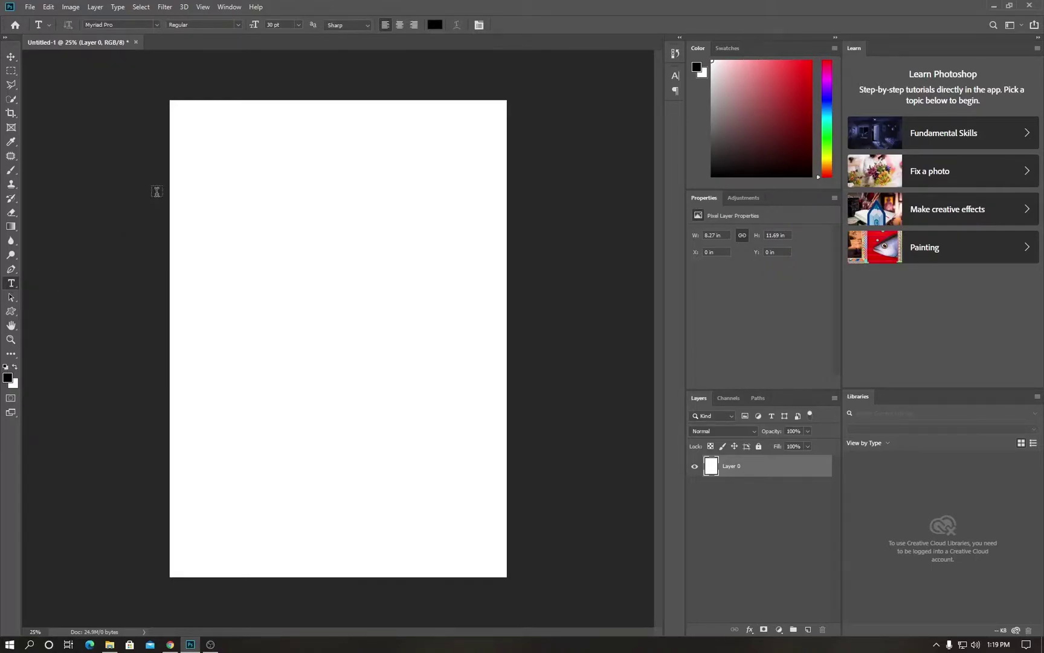
{"action": "left_click", "coordinate": [180, 140]}
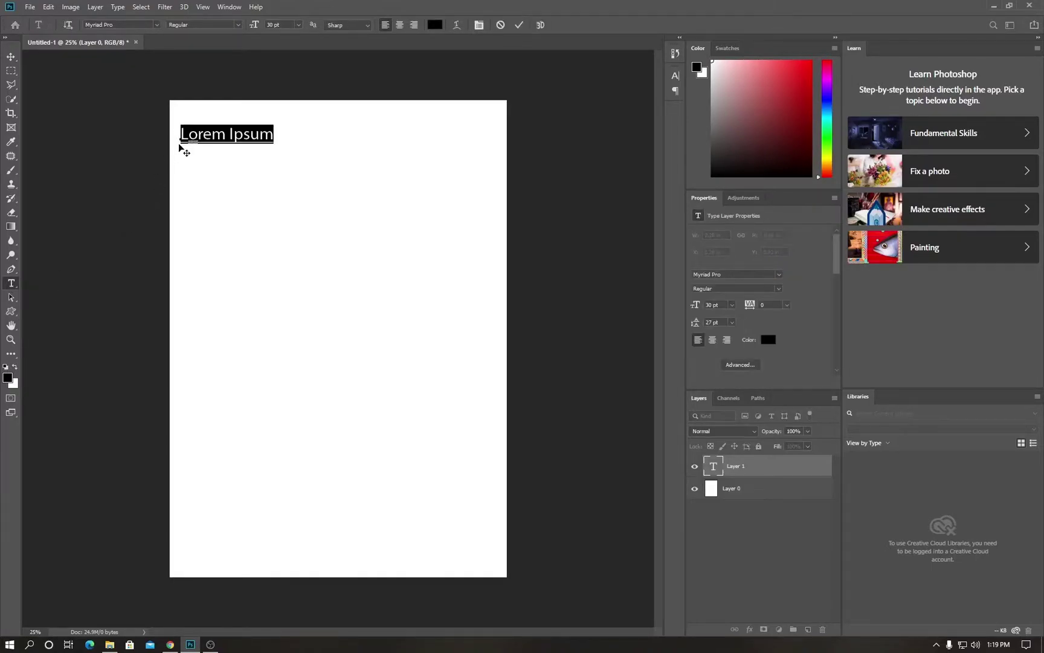
{"action": "left_click", "coordinate": [478, 25]}
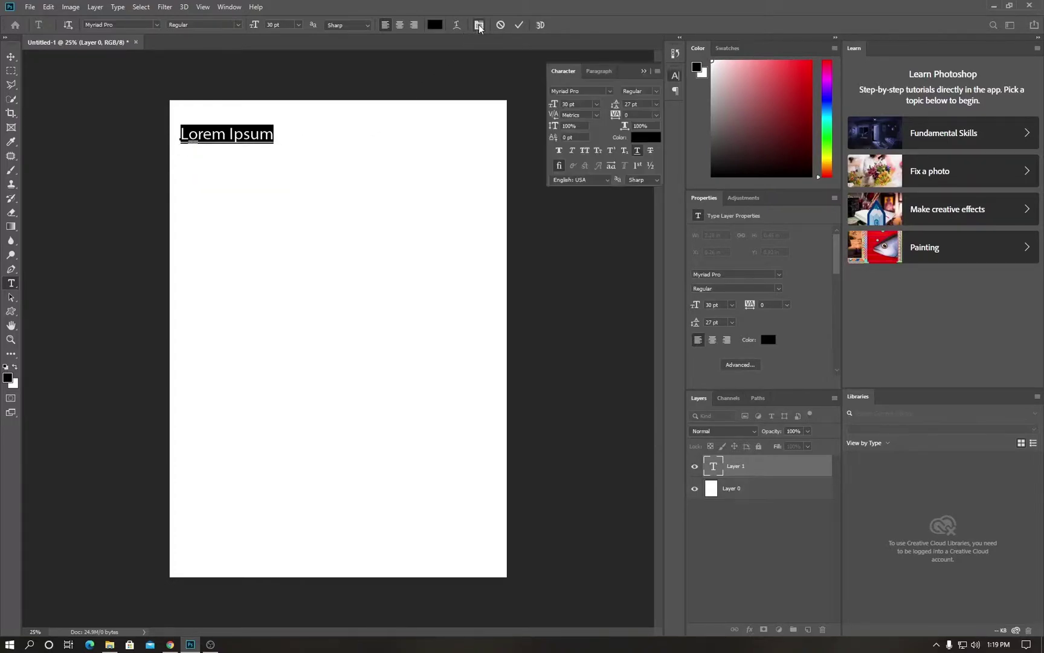
{"action": "left_click", "coordinate": [637, 152]}
{"action": "key", "text": "BackSpace"}
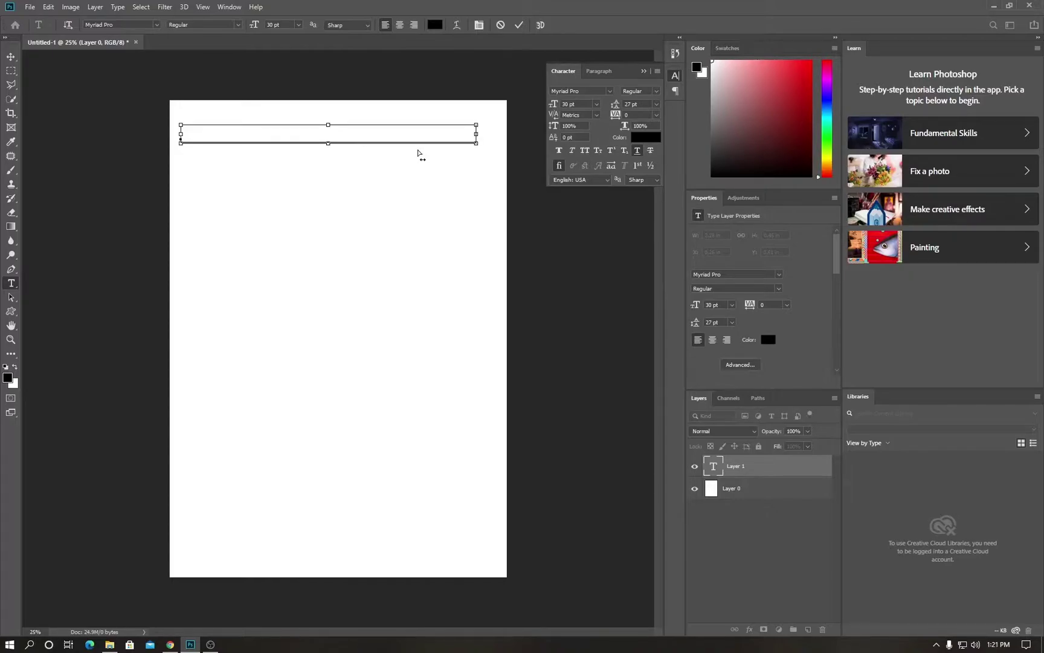
Step: Copy the underlined line and paste it below to begin stacking ruled lines
{"action": "key", "text": "ctrl+a"}
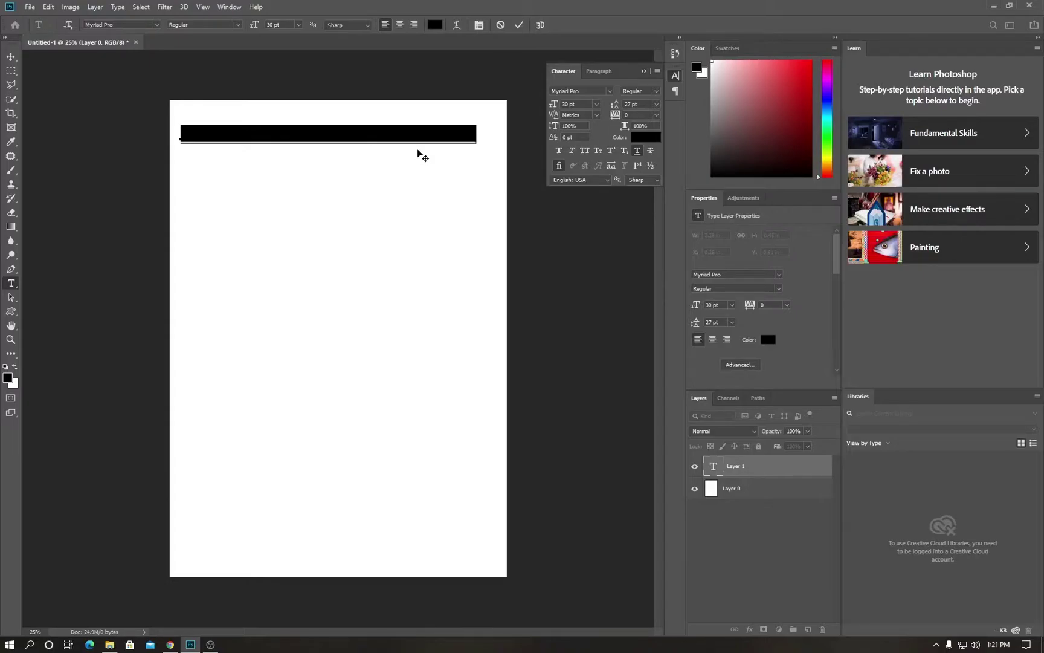
{"action": "key", "text": "ctrl"}
{"action": "left_click", "coordinate": [474, 134]}
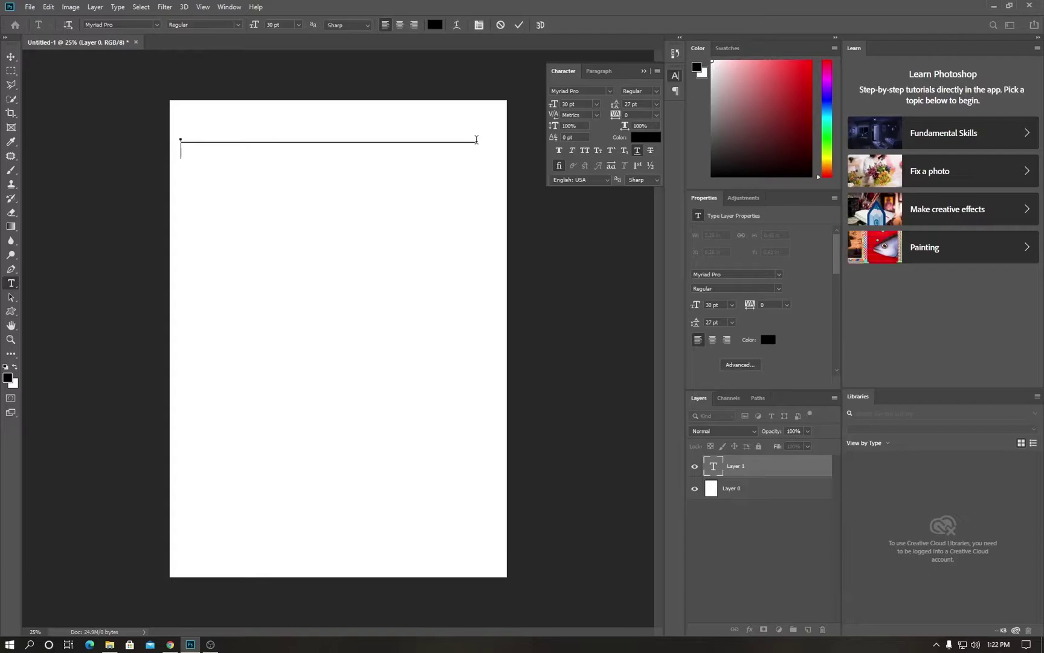
{"action": "key", "text": "ctrl"}
{"action": "key", "text": "ctrl+a"}
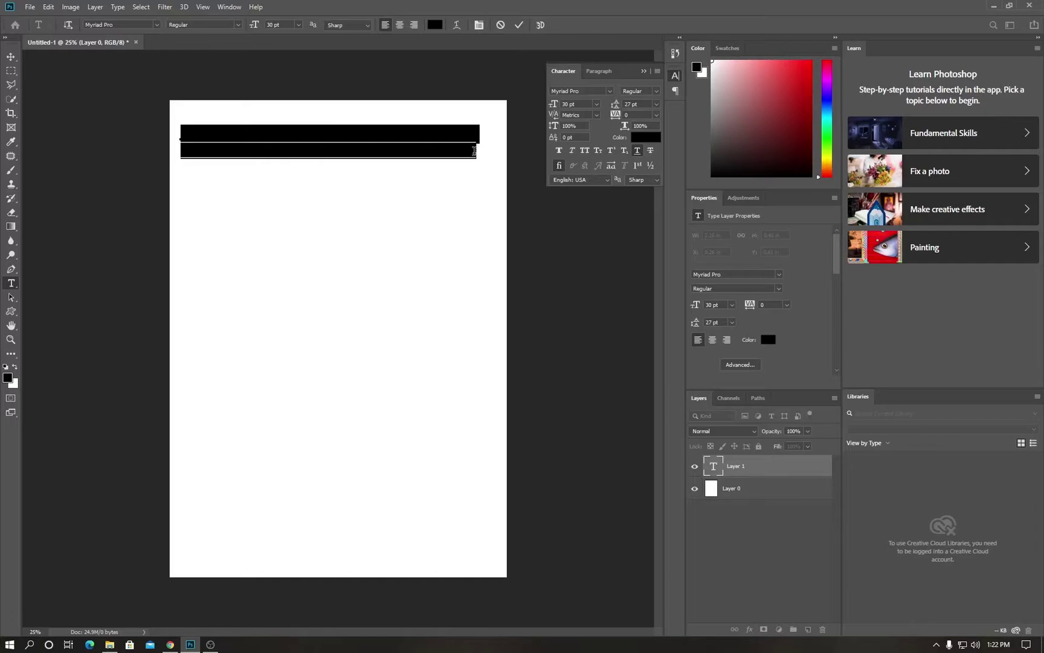
{"action": "left_click", "coordinate": [477, 150]}
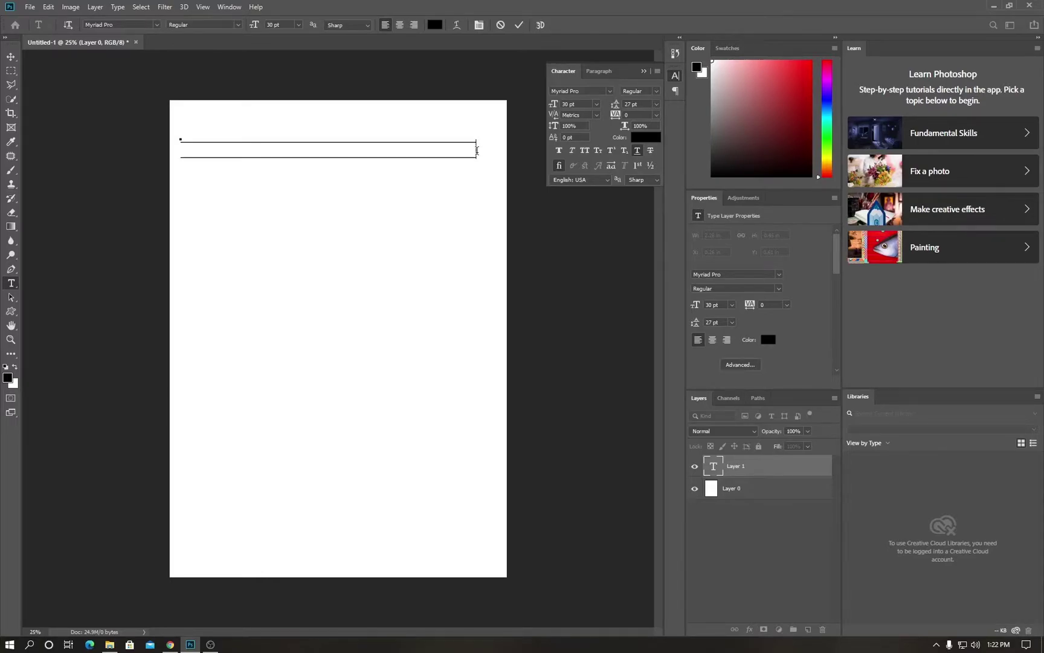
{"action": "key", "text": "Return"}
{"action": "key", "text": "ctrl"}
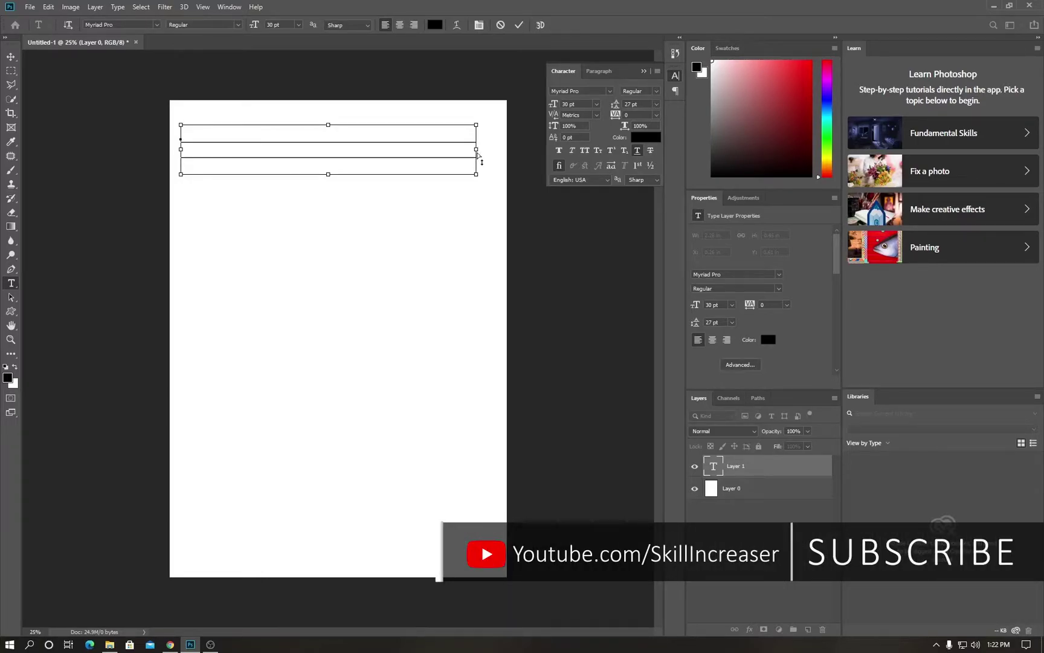
Step: Add underscores and paste more lines until fourteen exist, then commit the text
{"action": "type", "text": "_______________________________"}
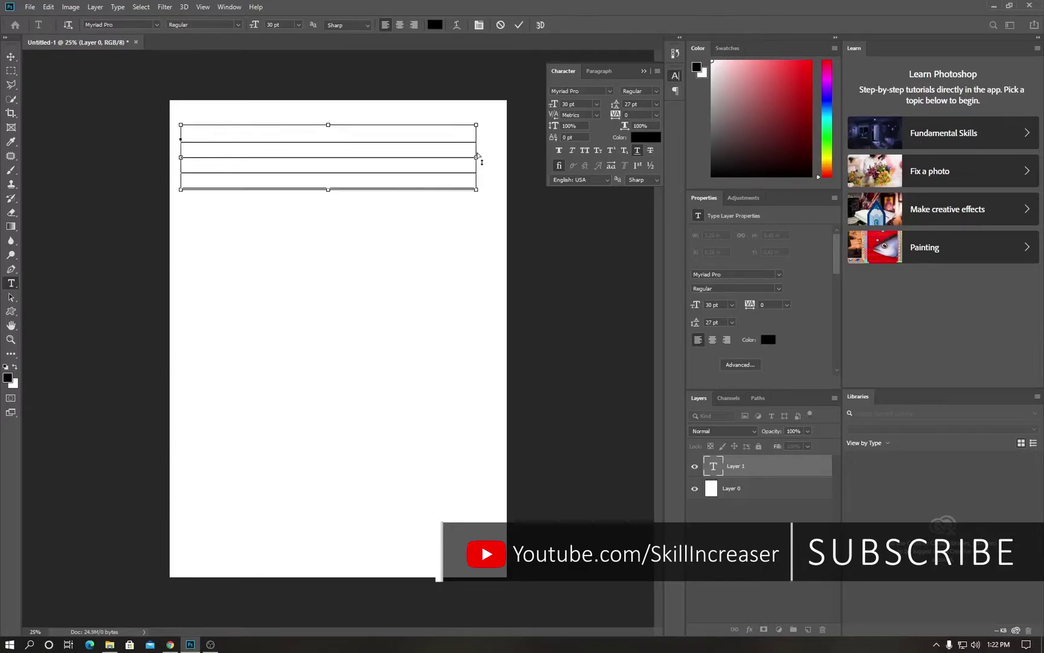
{"action": "type", "text": "_______________________________"}
{"action": "type", "text": "_______________________________"}
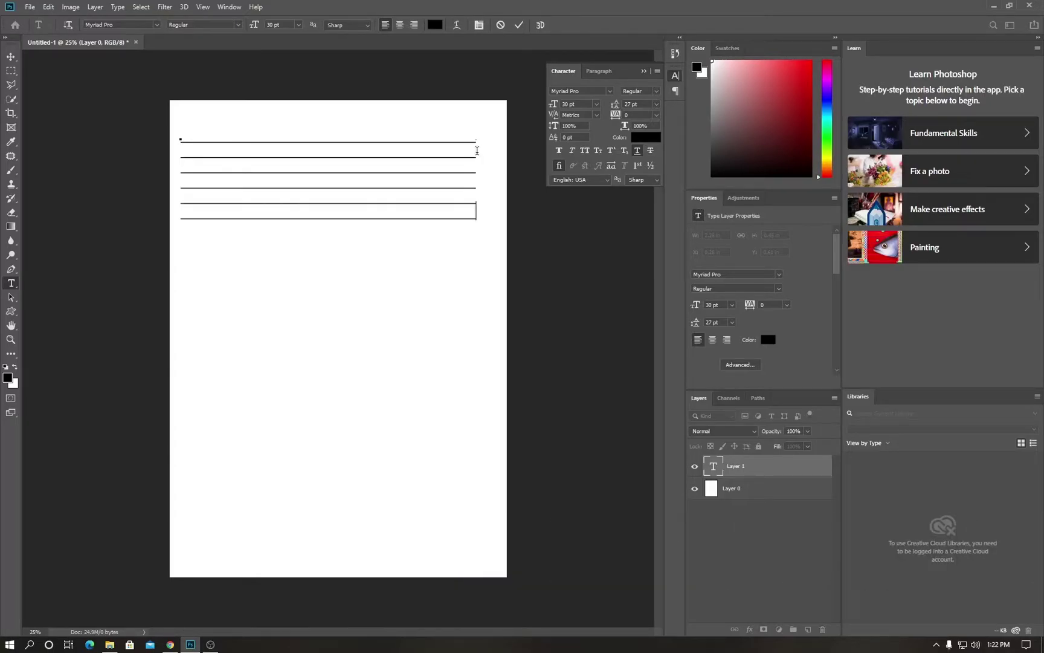
{"action": "type", "text": "_______________________________"}
{"action": "type", "text": "_______________________________"}
{"action": "type", "text": "_______________________________"}
{"action": "type", "text": "_______________________________"}
{"action": "type", "text": "_______________________________ _______________________________"}
{"action": "type", "text": "_______________________________ _______________________________"}
{"action": "key", "text": "ctrl+Return"}
{"action": "left_click", "coordinate": [478, 151]}
{"action": "key", "text": "ctrl+a"}
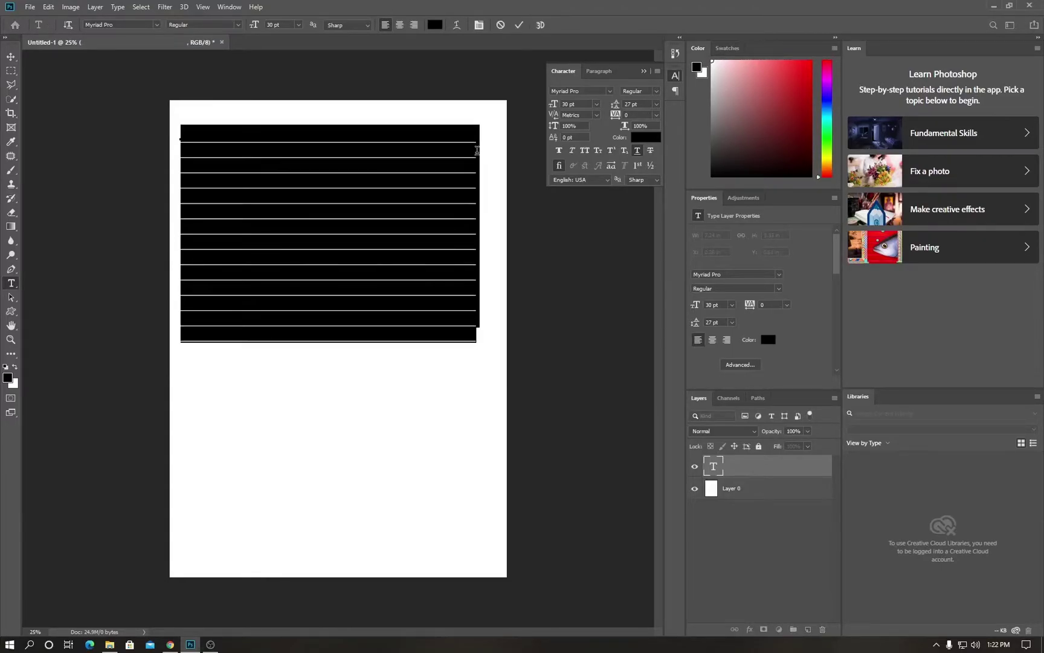
{"action": "left_click", "coordinate": [477, 336]}
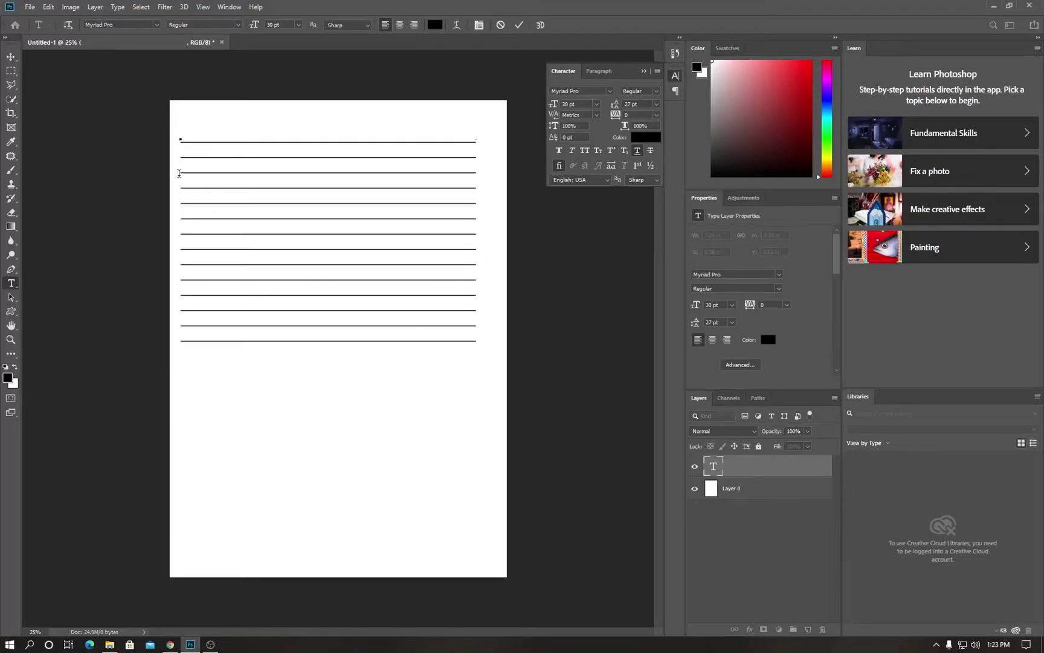
Step: Create a Vertical Type layer beside the first row filled with a line of underscores
{"action": "scroll", "coordinate": [175, 138], "scroll_direction": "up", "scroll_amount": 5}
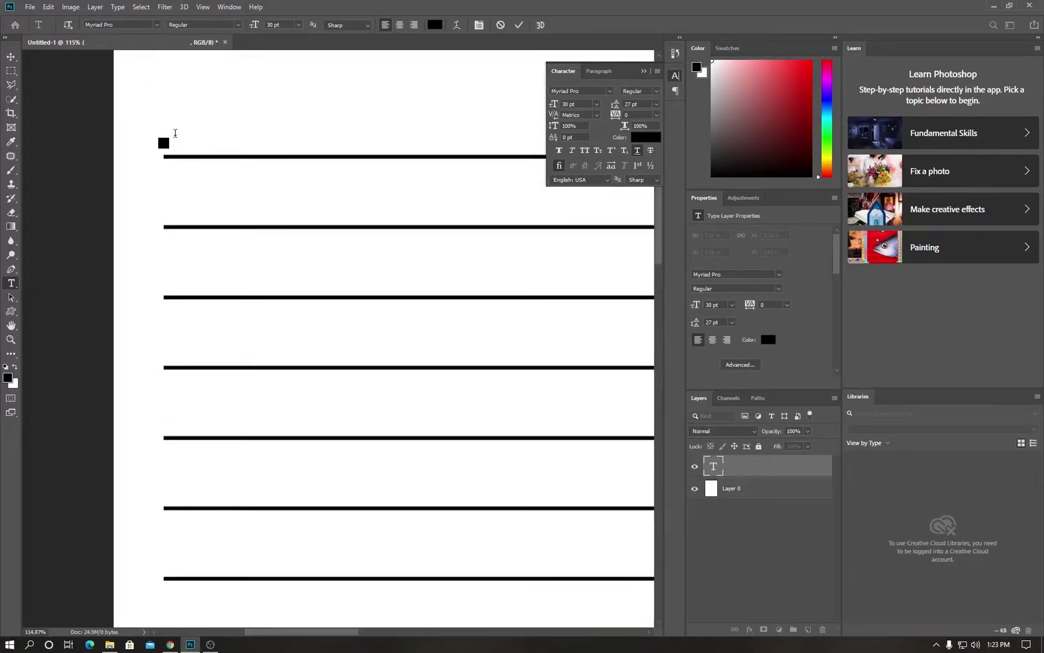
{"action": "right_click", "coordinate": [11, 282]}
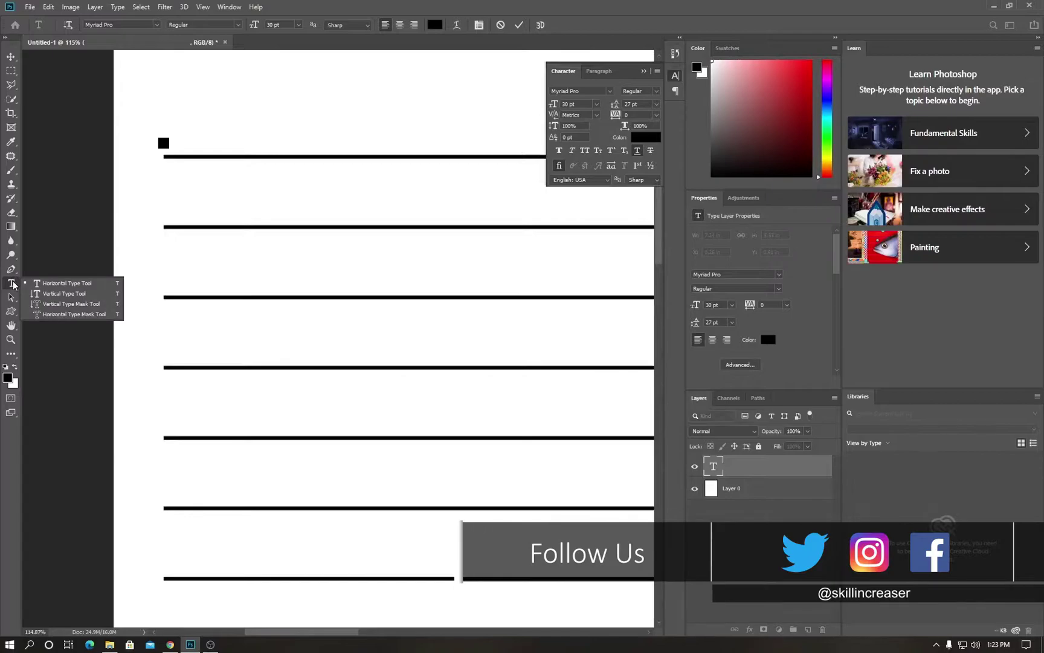
{"action": "left_click", "coordinate": [62, 296]}
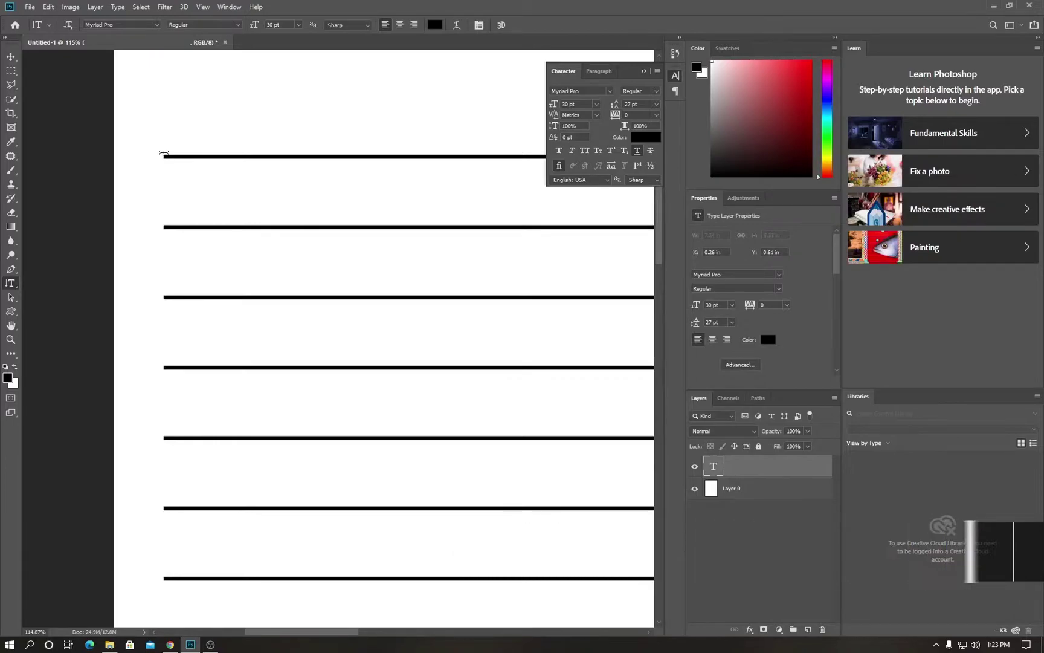
{"action": "left_click", "coordinate": [164, 150]}
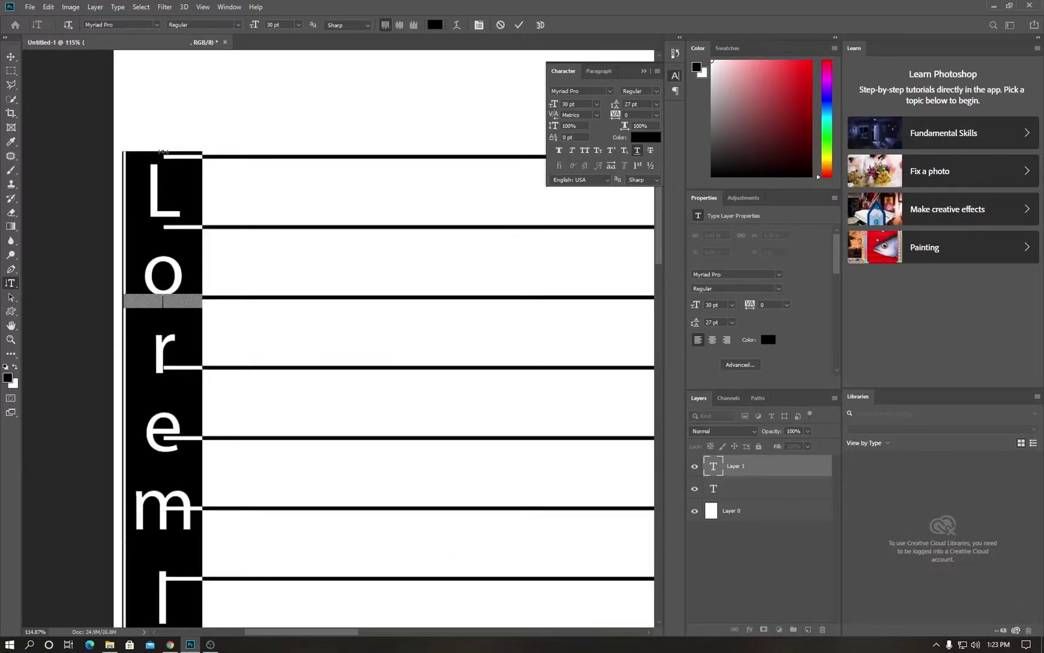
{"action": "key", "text": "BackSpace"}
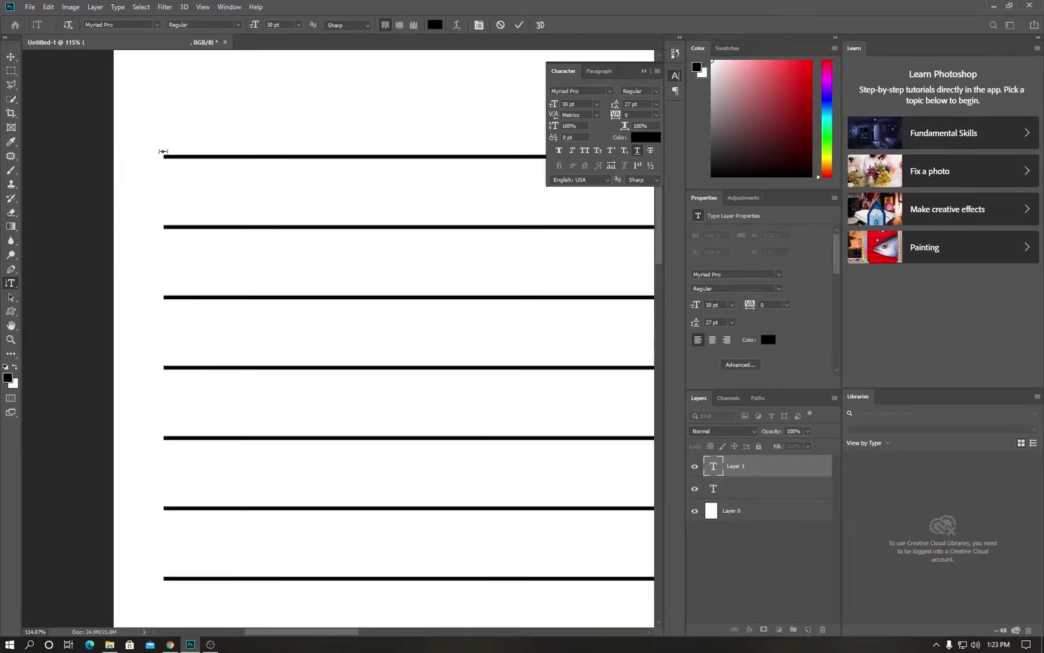
{"action": "type", "text": "____________________________________________"}
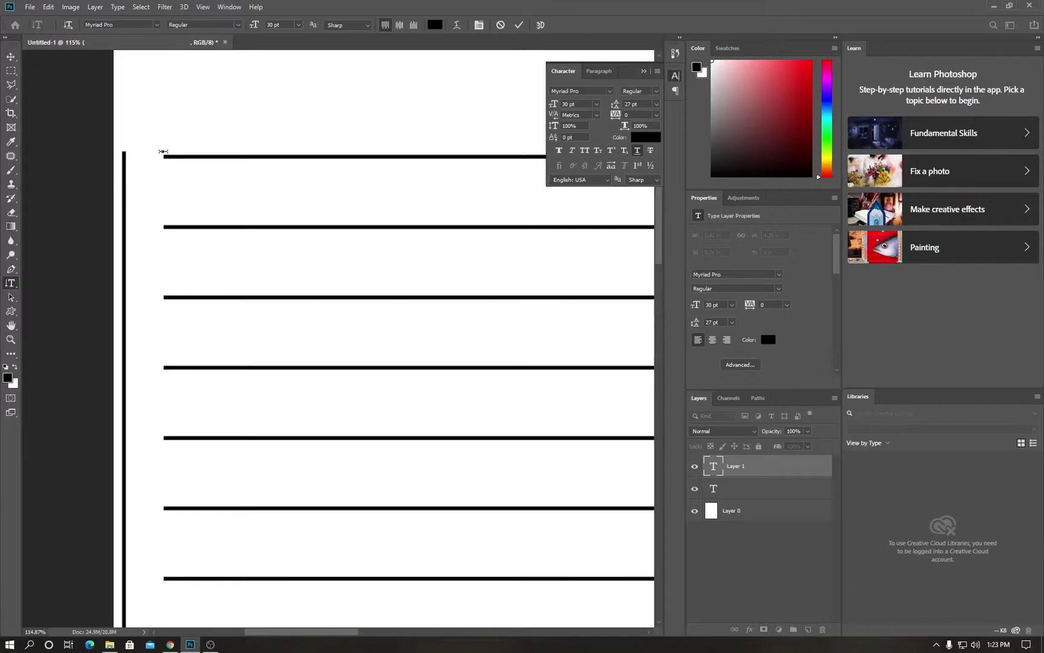
Step: Trim the vertical line by one character and drag it onto the rows' left ends
{"action": "scroll", "coordinate": [163, 151], "scroll_direction": "down", "scroll_amount": 5}
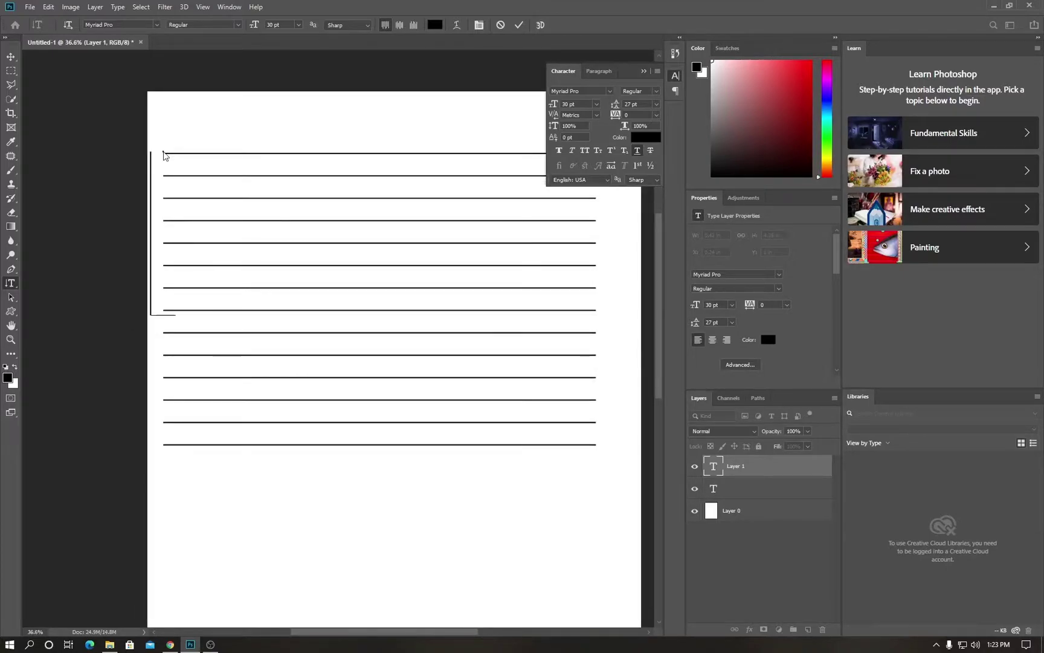
{"action": "key", "text": "alt+space"}
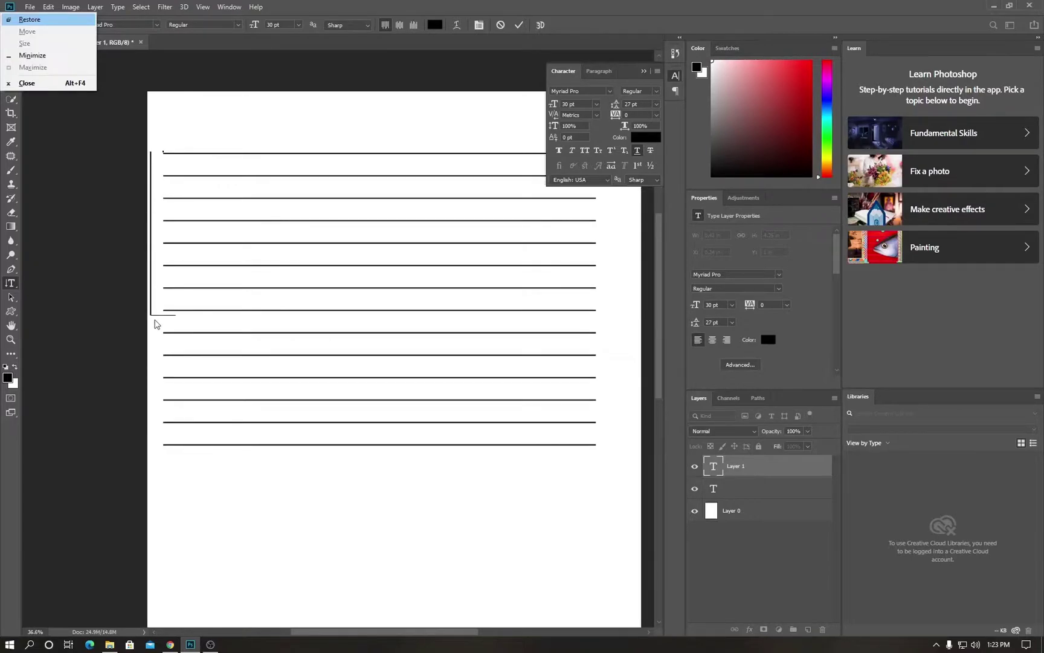
{"action": "left_click", "coordinate": [155, 314]}
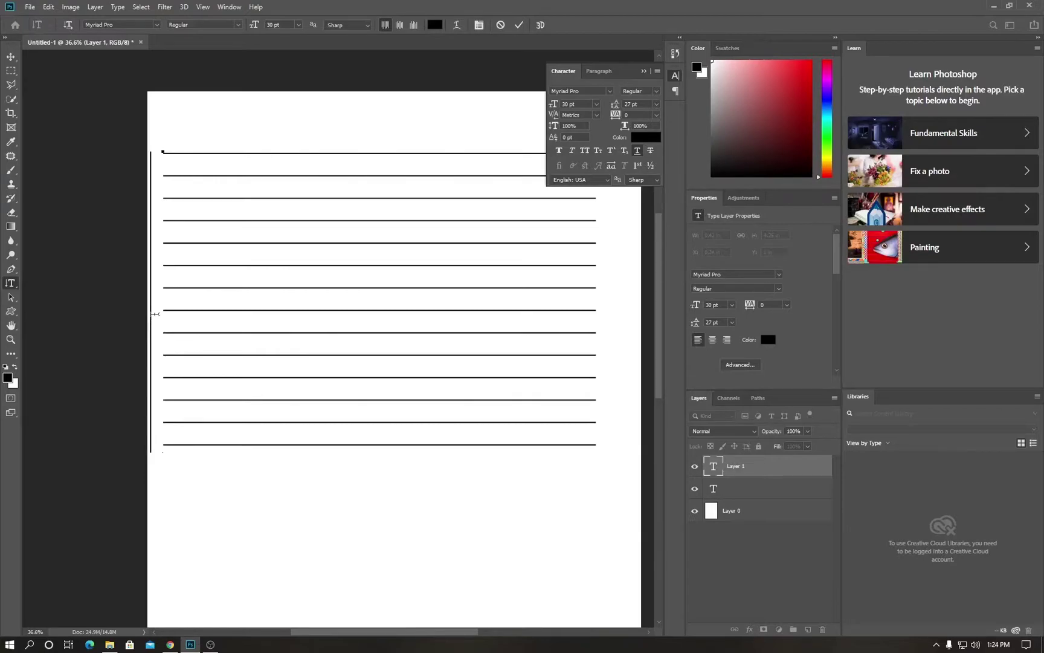
{"action": "key", "text": "BackSpace"}
{"action": "scroll", "coordinate": [151, 148], "scroll_direction": "up", "scroll_amount": 2}
{"action": "scroll", "coordinate": [151, 148], "scroll_direction": "up", "scroll_amount": 8}
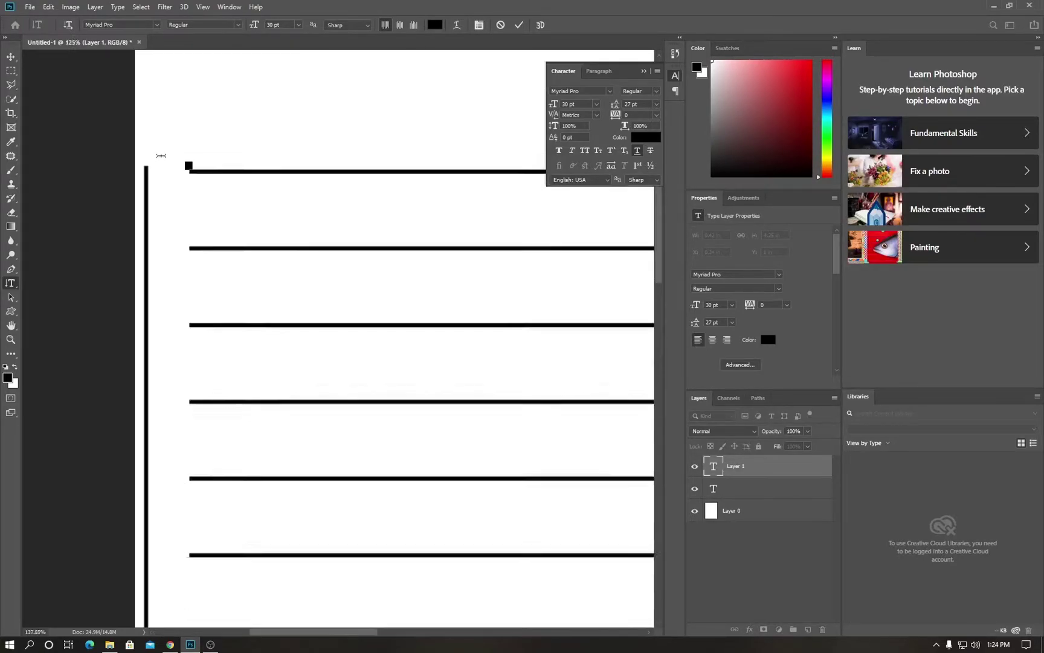
{"action": "left_click", "coordinate": [11, 56]}
{"action": "left_click_drag", "start_coordinate": [134, 191], "coordinate": [227, 203]}
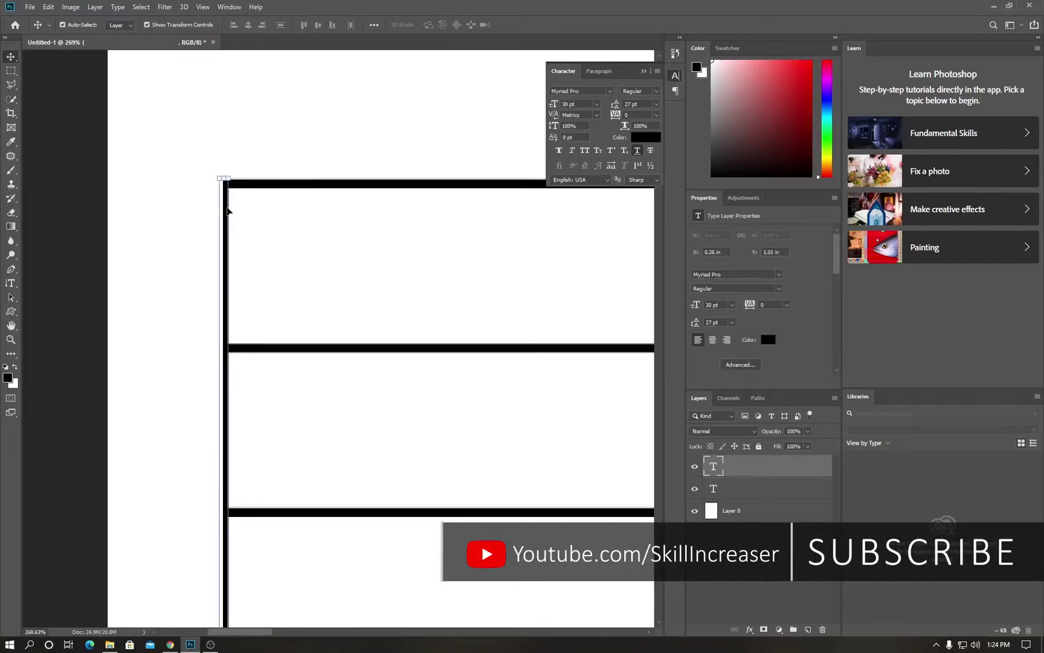
{"action": "scroll", "coordinate": [227, 209], "scroll_direction": "down", "scroll_amount": 10}
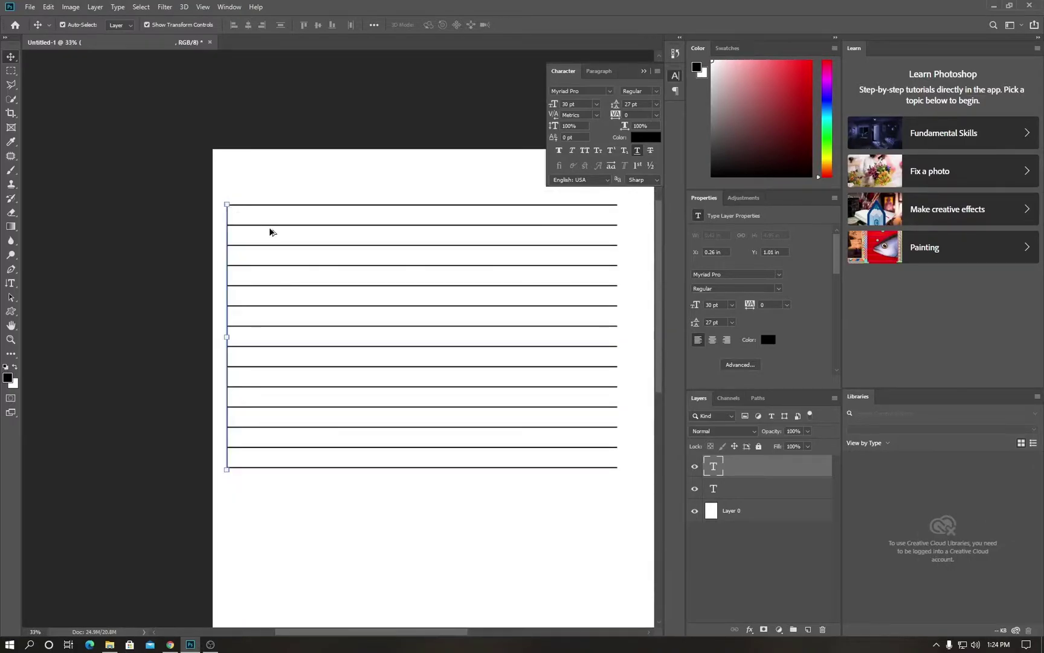
{"action": "scroll", "coordinate": [270, 231], "scroll_direction": "up", "scroll_amount": 1}
{"action": "left_click", "coordinate": [279, 532]}
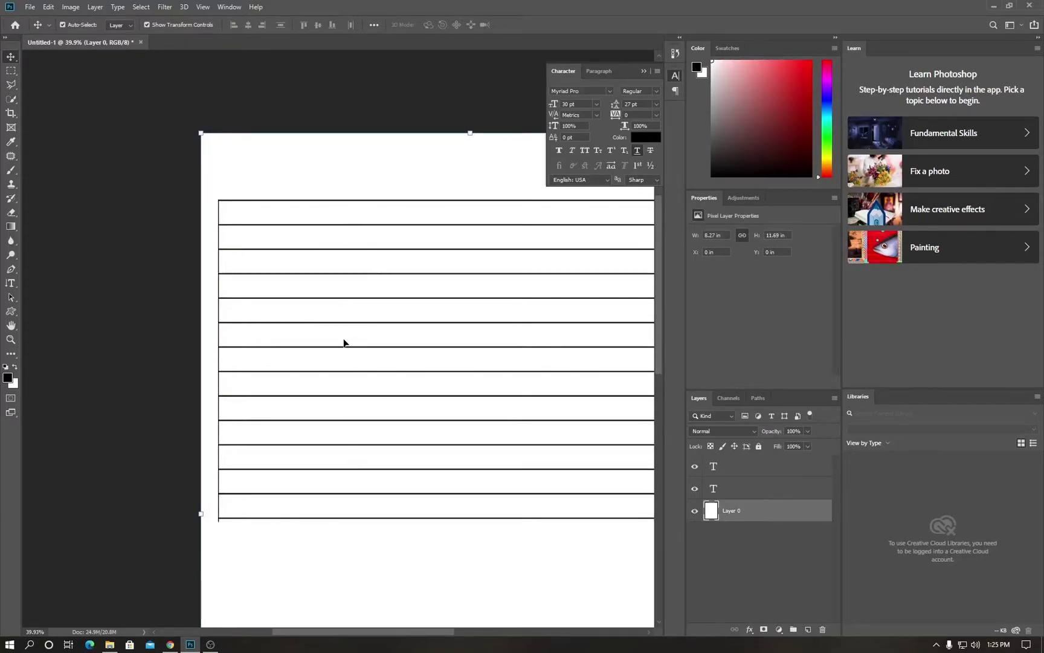
Step: Duplicate the vertical line layer and nudge the copy right into the table
{"action": "left_click", "coordinate": [735, 469]}
{"action": "right_click", "coordinate": [736, 468]}
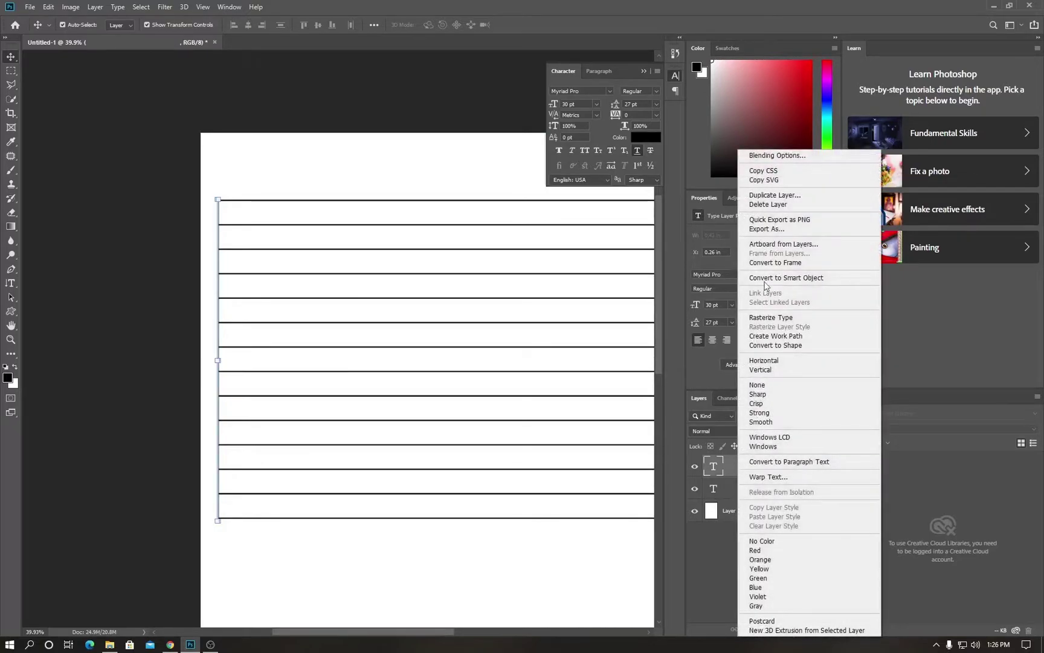
{"action": "left_click", "coordinate": [766, 195]}
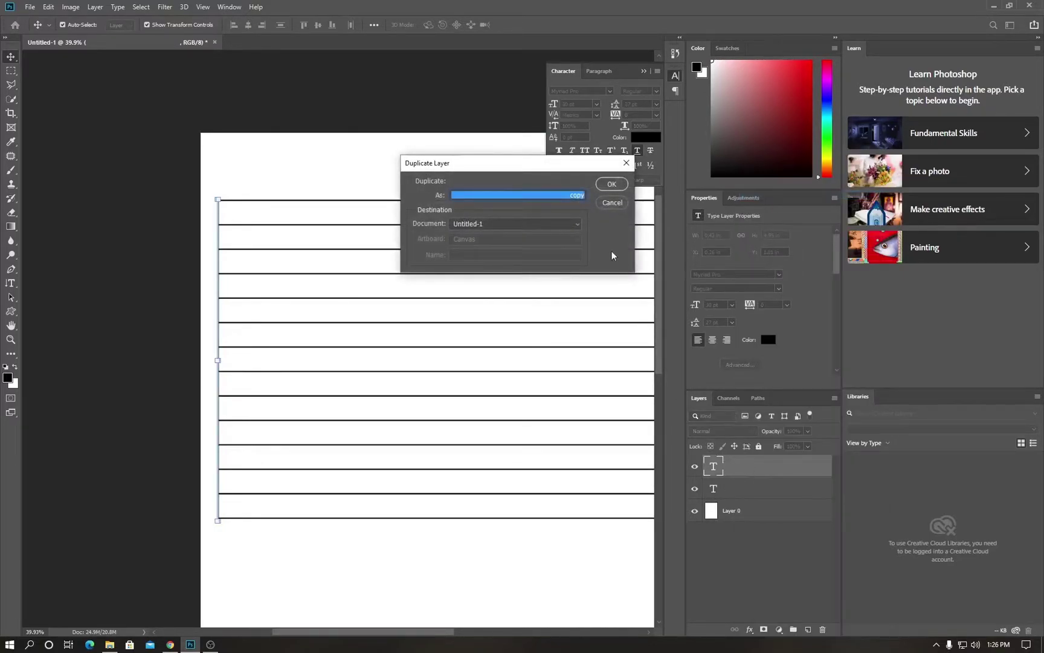
{"action": "left_click", "coordinate": [611, 184]}
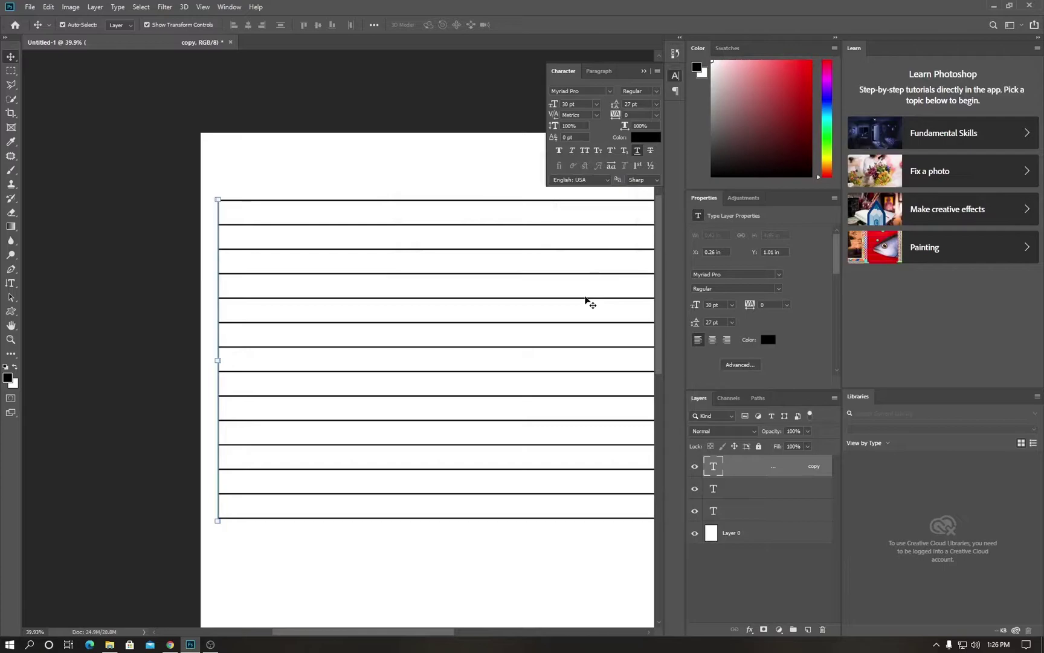
{"action": "key", "text": "shift+Right"}
{"action": "key", "text": "shift+Right"}
{"action": "key", "text": "shift+Right"}
{"action": "key", "text": "shift+Right"}
{"action": "key", "text": "shift+Right"}
{"action": "key", "text": "shift+Right"}
{"action": "key", "text": "shift+Right"}
{"action": "key", "text": "shift+Right"}
{"action": "key", "text": "shift+Right"}
{"action": "key", "text": "shift+Right"}
{"action": "key", "text": "shift+Right"}
{"action": "key", "text": "shift+Right"}
{"action": "key", "text": "shift+Right"}
{"action": "key", "text": "shift+Right"}
{"action": "key", "text": "shift+Right"}
{"action": "key", "text": "shift+Right"}
{"action": "key", "text": "shift+Right"}
{"action": "key", "text": "shift+Right"}
{"action": "key", "text": "shift+Right"}
{"action": "key", "text": "shift+Right"}
{"action": "key", "text": "shift+Right"}
{"action": "key", "text": "shift+Right"}
{"action": "key", "text": "shift+Right"}
{"action": "key", "text": "shift+Right"}
{"action": "key", "text": "shift+Right"}
{"action": "key", "text": "shift+Right"}
{"action": "key", "text": "shift+Right"}
{"action": "key", "text": "shift+Right"}
{"action": "key", "text": "shift+Right"}
{"action": "key", "text": "shift+Right"}
{"action": "key", "text": "shift+Right"}
{"action": "key", "text": "shift+Right"}
{"action": "key", "text": "shift+Right"}
{"action": "key", "text": "shift+Right"}
{"action": "key", "text": "shift+Right"}
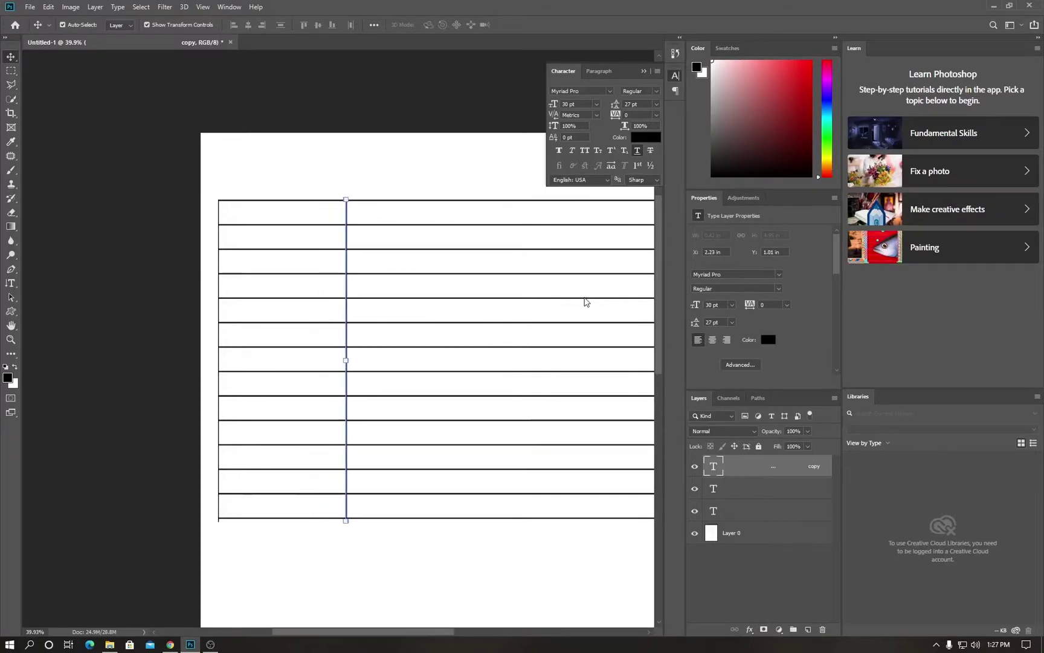
{"action": "key", "text": "shift+Left"}
{"action": "key", "text": "shift+Left"}
{"action": "key", "text": "shift+Left"}
{"action": "key", "text": "shift+Right"}
{"action": "key", "text": "shift+Right"}
{"action": "key", "text": "shift+Right"}
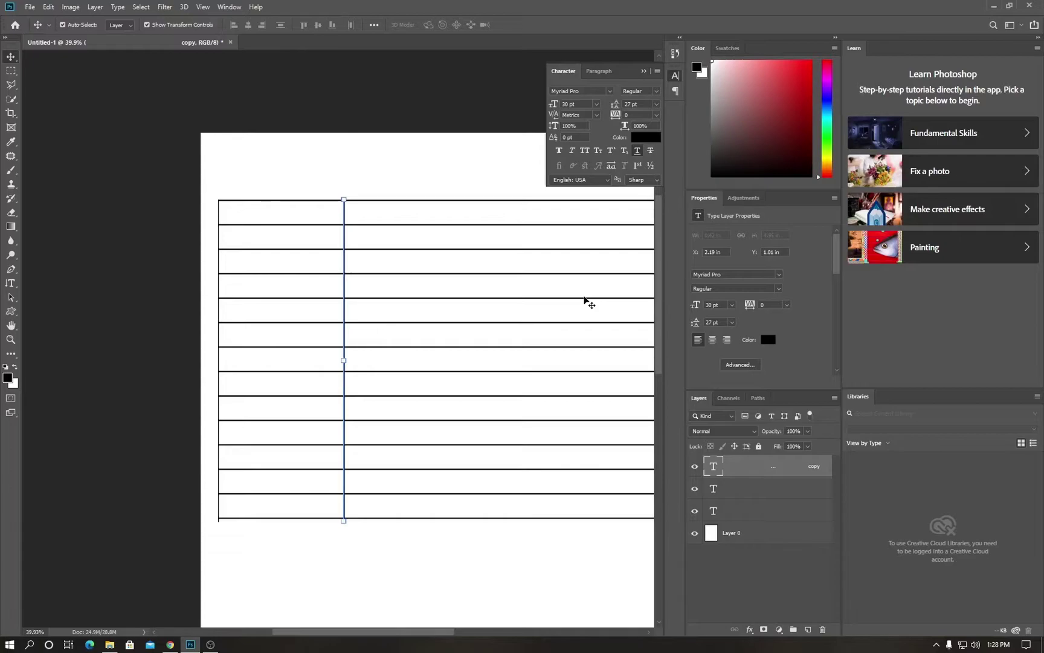
Step: Make copies 2 and 3 with Ctrl+J, placing one mid-table and one at the right edge
{"action": "key", "text": "ctrl+j"}
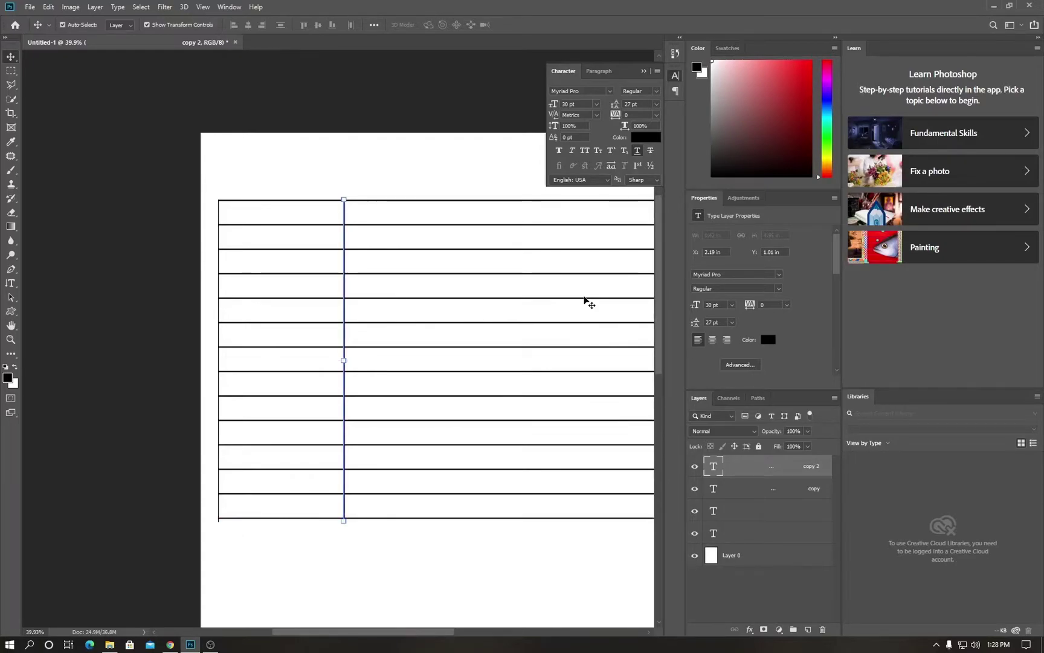
{"action": "key", "text": "shift+Right"}
{"action": "key", "text": "shift+Right"}
{"action": "key", "text": "shift+Right"}
{"action": "key", "text": "shift+Right"}
{"action": "key", "text": "shift+Right"}
{"action": "key", "text": "shift+Right"}
{"action": "key", "text": "shift+Right"}
{"action": "key", "text": "shift+Right"}
{"action": "key", "text": "shift+Right"}
{"action": "key", "text": "shift+Right"}
{"action": "key", "text": "shift+Right"}
{"action": "key", "text": "shift+Right"}
{"action": "key", "text": "shift+Right"}
{"action": "key", "text": "shift+Right"}
{"action": "key", "text": "shift+Right"}
{"action": "key", "text": "shift+Right"}
{"action": "key", "text": "shift+Right"}
{"action": "key", "text": "shift+Right"}
{"action": "key", "text": "shift+Right"}
{"action": "key", "text": "shift+Right"}
{"action": "key", "text": "shift+Right"}
{"action": "key", "text": "shift+Right"}
{"action": "key", "text": "shift+Right"}
{"action": "key", "text": "shift+Right"}
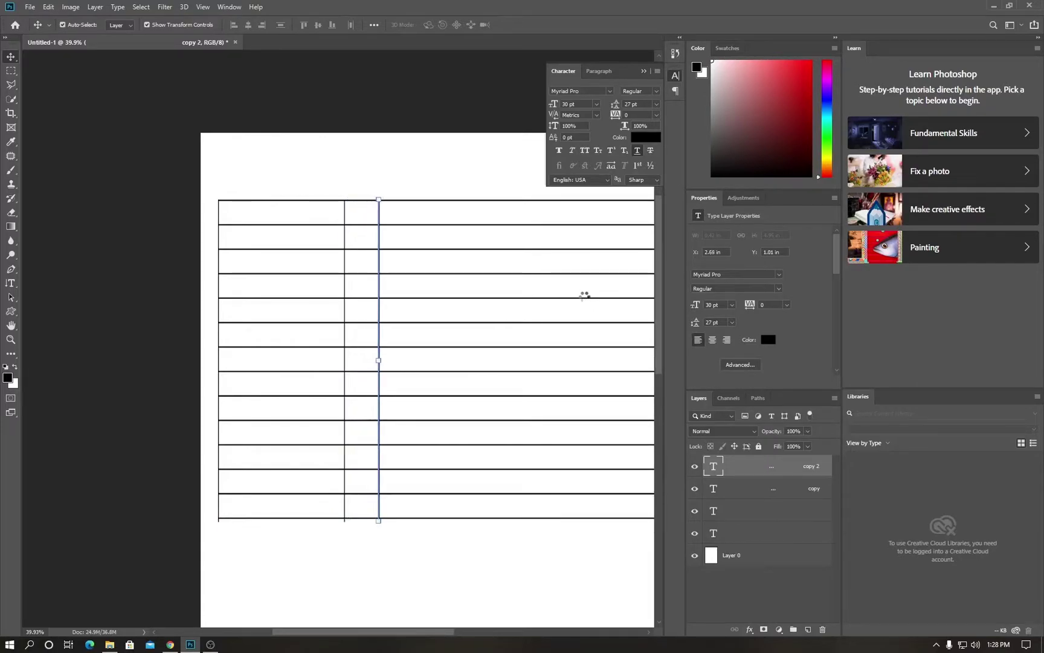
{"action": "key", "text": "shift+Right"}
{"action": "key", "text": "shift+Right"}
{"action": "key", "text": "shift+Right"}
{"action": "key", "text": "shift+Right"}
{"action": "key", "text": "shift+Right"}
{"action": "key", "text": "shift+Right"}
{"action": "key", "text": "shift+Right"}
{"action": "key", "text": "shift+Right"}
{"action": "key", "text": "shift+Right"}
{"action": "key", "text": "shift+Right"}
{"action": "key", "text": "shift+Right"}
{"action": "key", "text": "shift+Right"}
{"action": "key", "text": "shift+Right"}
{"action": "key", "text": "shift+Right"}
{"action": "key", "text": "shift+Right"}
{"action": "key", "text": "shift+Right"}
{"action": "key", "text": "shift+Right"}
{"action": "key", "text": "shift+Right"}
{"action": "key", "text": "shift+Right"}
{"action": "key", "text": "shift+Right"}
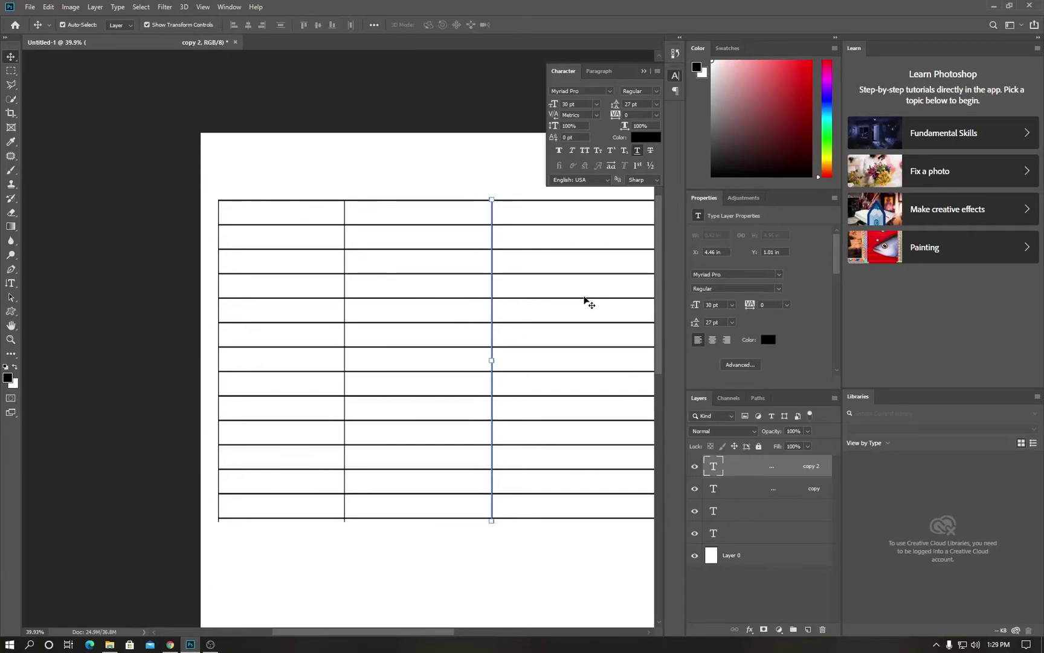
{"action": "scroll", "coordinate": [462, 382], "scroll_direction": "down", "scroll_amount": 2}
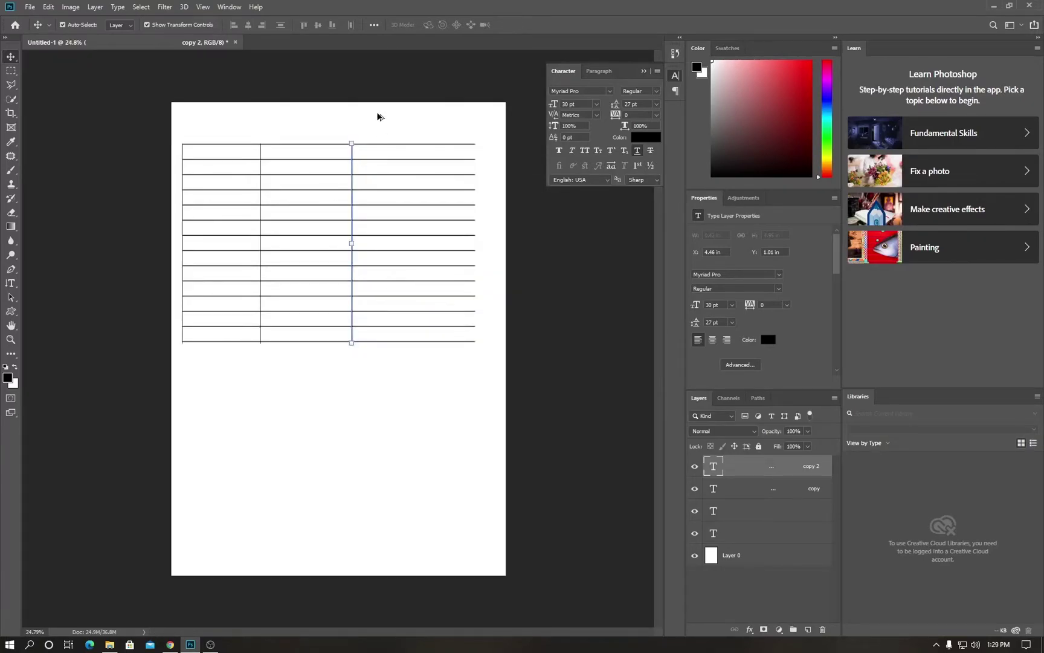
{"action": "scroll", "coordinate": [377, 113], "scroll_direction": "up", "scroll_amount": 1}
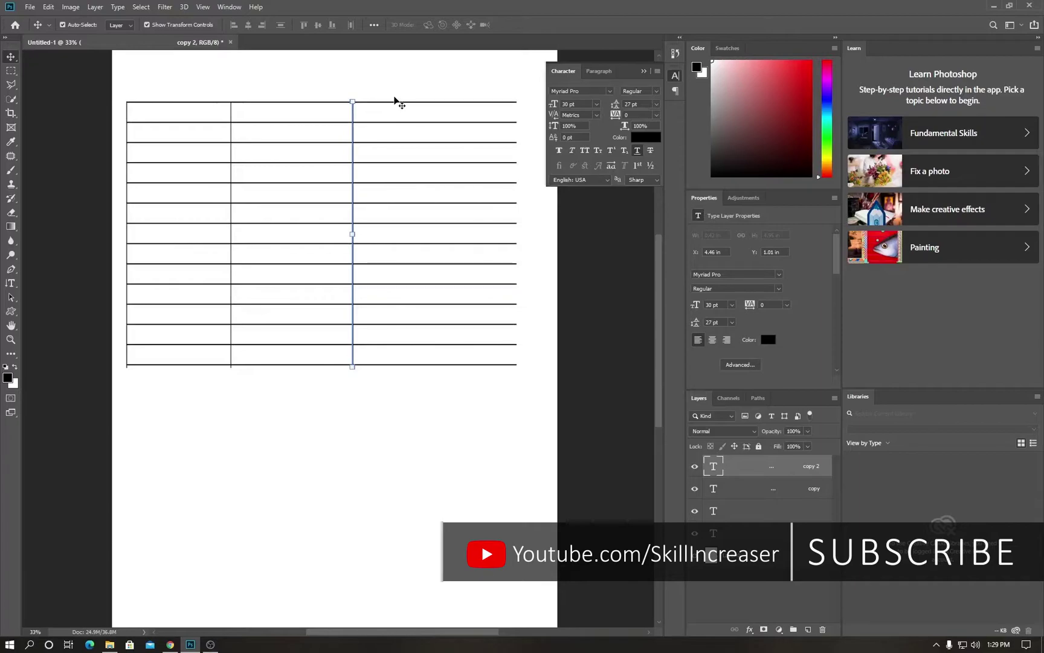
{"action": "key", "text": "ctrl"}
{"action": "key", "text": "ctrl+j"}
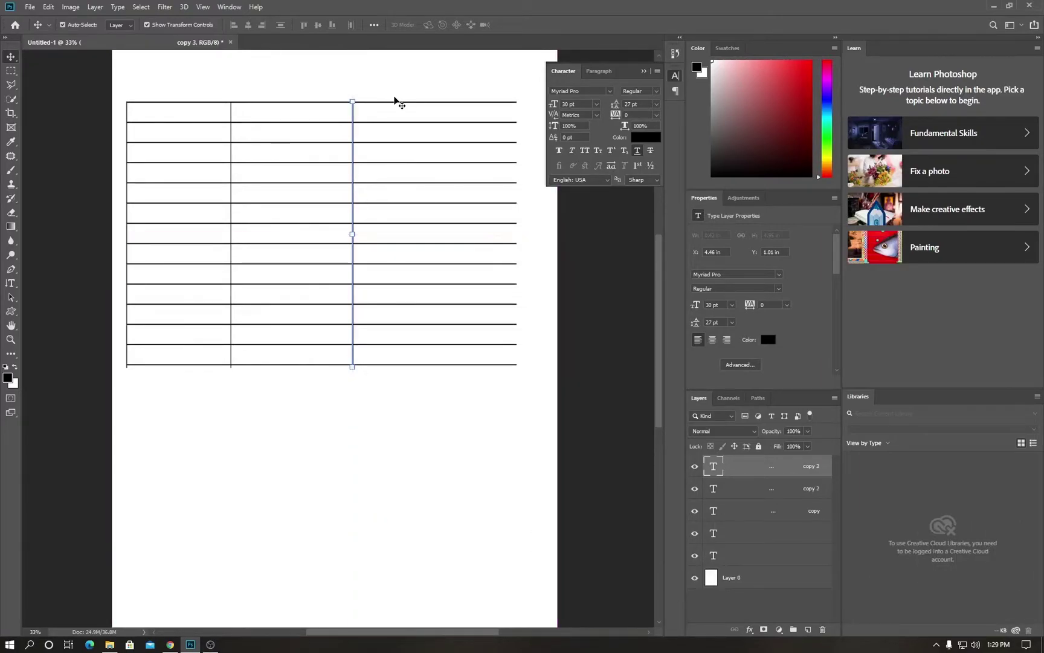
{"action": "key", "text": "shift+Right"}
{"action": "key", "text": "shift+Right"}
{"action": "key", "text": "shift+Right"}
{"action": "key", "text": "shift+Right"}
{"action": "key", "text": "shift+Right"}
{"action": "key", "text": "shift+Right"}
{"action": "key", "text": "shift+Right"}
{"action": "key", "text": "shift+Right"}
{"action": "key", "text": "shift+Right"}
{"action": "key", "text": "shift+Right"}
{"action": "key", "text": "shift+Right"}
{"action": "key", "text": "shift+Right"}
{"action": "key", "text": "shift+Right"}
{"action": "key", "text": "shift+Right"}
{"action": "key", "text": "shift+Right"}
{"action": "key", "text": "shift+Right"}
{"action": "key", "text": "shift+Right"}
{"action": "key", "text": "shift+Right"}
{"action": "key", "text": "shift+Right"}
{"action": "key", "text": "shift+Right"}
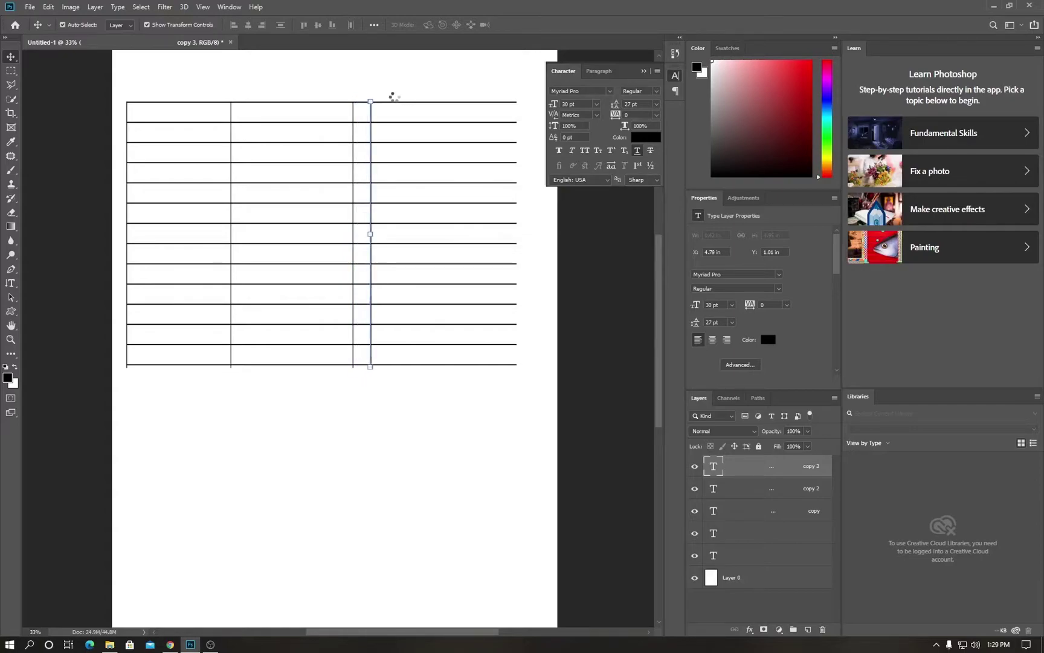
{"action": "key", "text": "shift+Right"}
{"action": "key", "text": "shift+Right"}
{"action": "key", "text": "shift+Right"}
{"action": "key", "text": "shift+Right"}
{"action": "key", "text": "shift+Right"}
{"action": "key", "text": "shift+Right"}
{"action": "key", "text": "shift+Right"}
{"action": "key", "text": "shift+Right"}
{"action": "key", "text": "shift+Right"}
{"action": "key", "text": "shift+Right"}
{"action": "key", "text": "shift+Right"}
{"action": "key", "text": "shift+Right"}
{"action": "key", "text": "shift+Right"}
{"action": "key", "text": "shift+Right"}
{"action": "key", "text": "shift+Right"}
{"action": "key", "text": "shift+Right"}
{"action": "key", "text": "shift+Right"}
{"action": "key", "text": "shift+Right"}
{"action": "key", "text": "shift+Right"}
{"action": "key", "text": "shift+Right"}
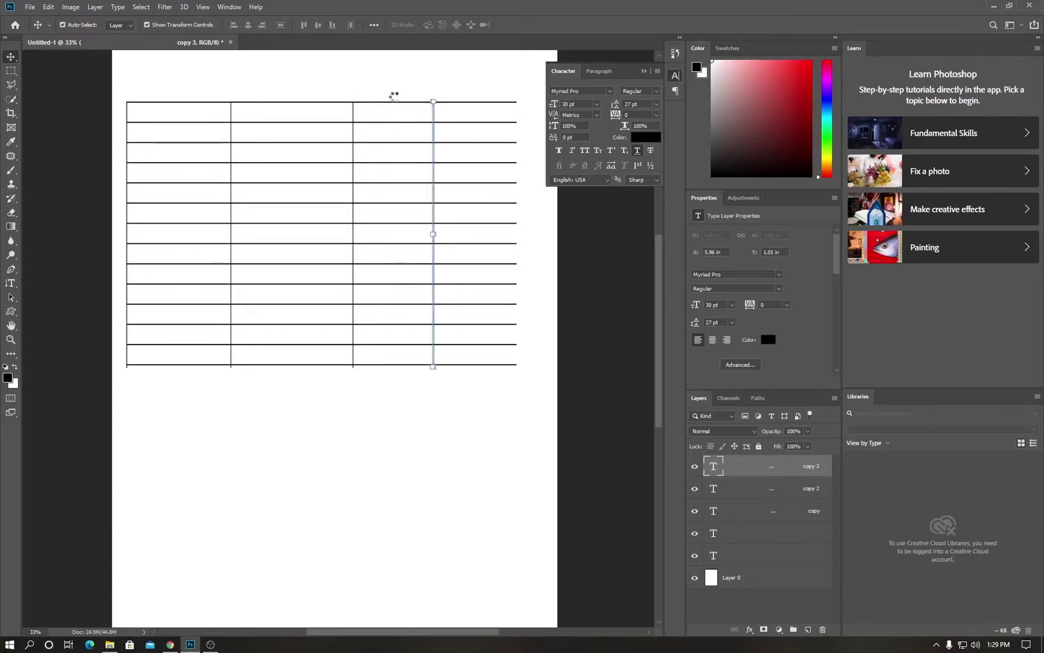
{"action": "key", "text": "shift+Right"}
{"action": "key", "text": "shift+Right"}
{"action": "key", "text": "shift+Right"}
{"action": "key", "text": "shift+Right"}
{"action": "key", "text": "shift+Right"}
{"action": "key", "text": "shift+Right"}
{"action": "key", "text": "shift+Right"}
{"action": "key", "text": "shift+Right"}
{"action": "key", "text": "shift+Right"}
{"action": "key", "text": "shift+Right"}
{"action": "key", "text": "shift+Right"}
{"action": "key", "text": "shift+Right"}
{"action": "key", "text": "shift+Right"}
{"action": "key", "text": "shift+Right"}
{"action": "key", "text": "shift+Right"}
{"action": "key", "text": "shift+Right"}
{"action": "key", "text": "shift+Right"}
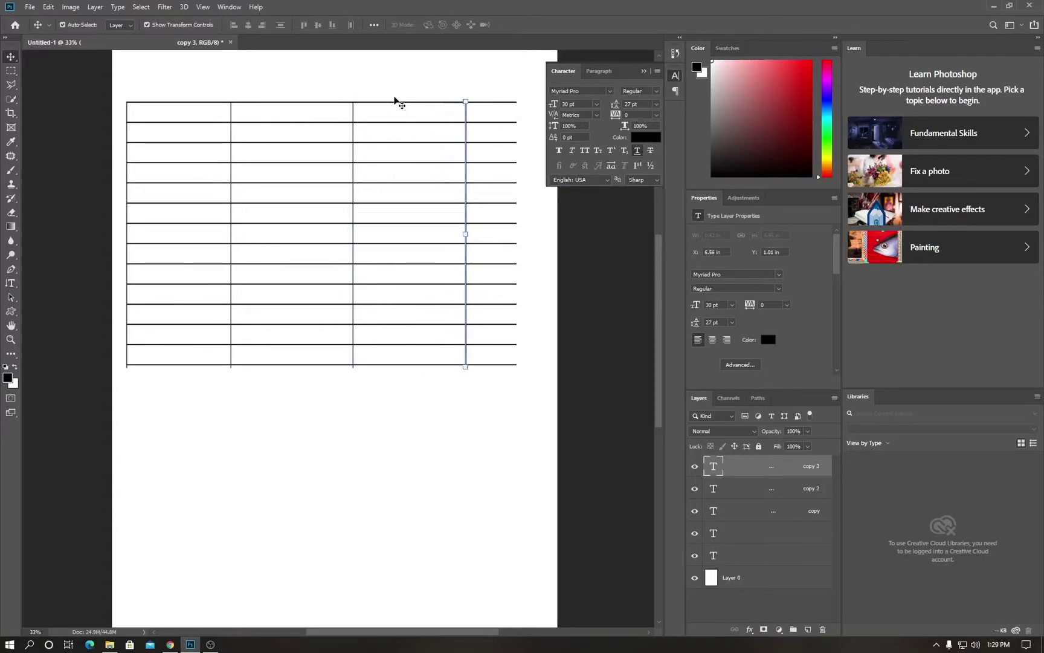
{"action": "key", "text": "shift+Right"}
{"action": "key", "text": "shift+Right"}
{"action": "key", "text": "shift+Right"}
{"action": "key", "text": "shift+Right"}
{"action": "key", "text": "shift+Right"}
{"action": "key", "text": "shift+Right"}
{"action": "key", "text": "shift+Right"}
{"action": "key", "text": "shift+Right"}
{"action": "key", "text": "shift+Right"}
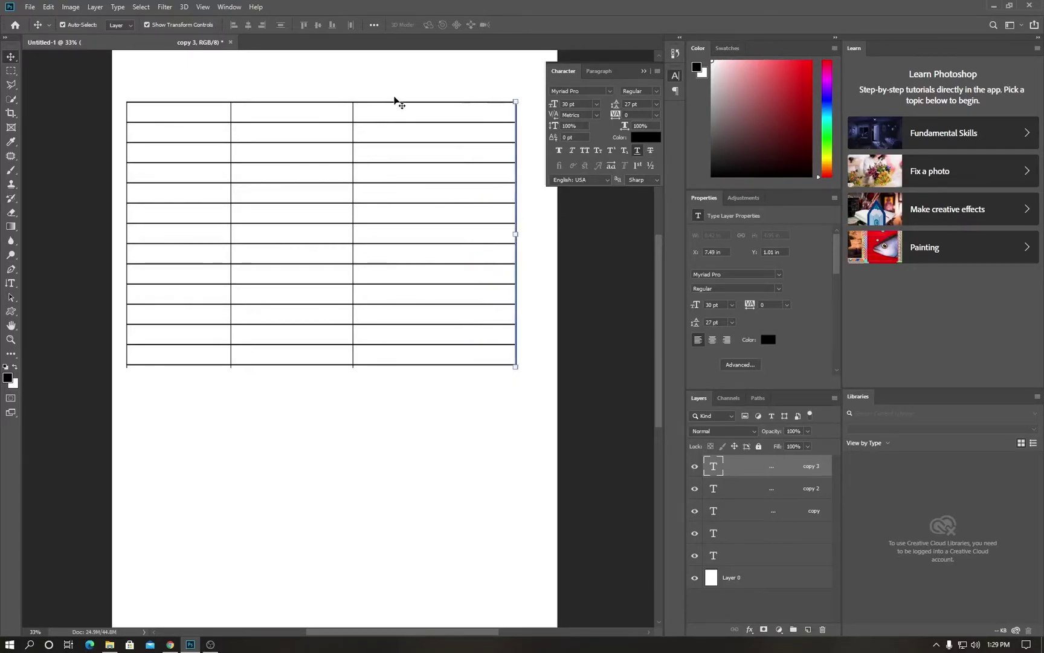
Step: Shift the two interior lines further right, then select all the line layers
{"action": "left_click", "coordinate": [724, 492]}
{"action": "key", "text": "shift+Right"}
{"action": "key", "text": "shift+Right"}
{"action": "key", "text": "shift+Right"}
{"action": "key", "text": "shift+Right"}
{"action": "key", "text": "shift+Right"}
{"action": "key", "text": "shift+Right"}
{"action": "key", "text": "shift+Right"}
{"action": "key", "text": "shift+Right"}
{"action": "key", "text": "shift+Right"}
{"action": "key", "text": "shift+Right"}
{"action": "key", "text": "shift+Right"}
{"action": "key", "text": "shift+Right"}
{"action": "key", "text": "shift+Right"}
{"action": "key", "text": "shift+Right"}
{"action": "key", "text": "shift+Right"}
{"action": "key", "text": "shift+Right"}
{"action": "key", "text": "shift+Right"}
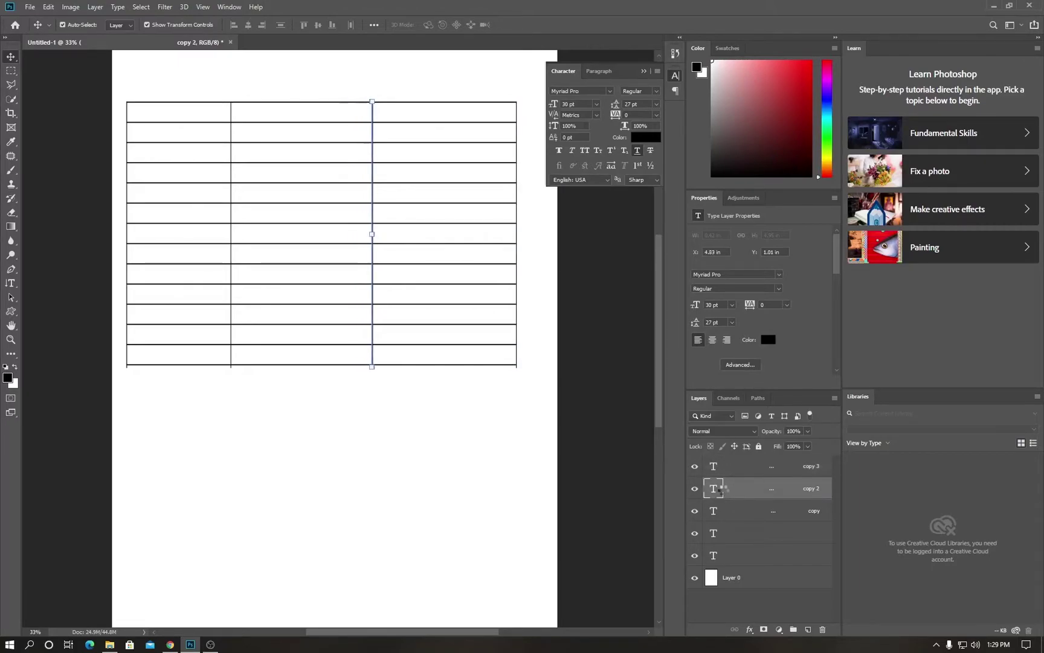
{"action": "left_click", "coordinate": [724, 516]}
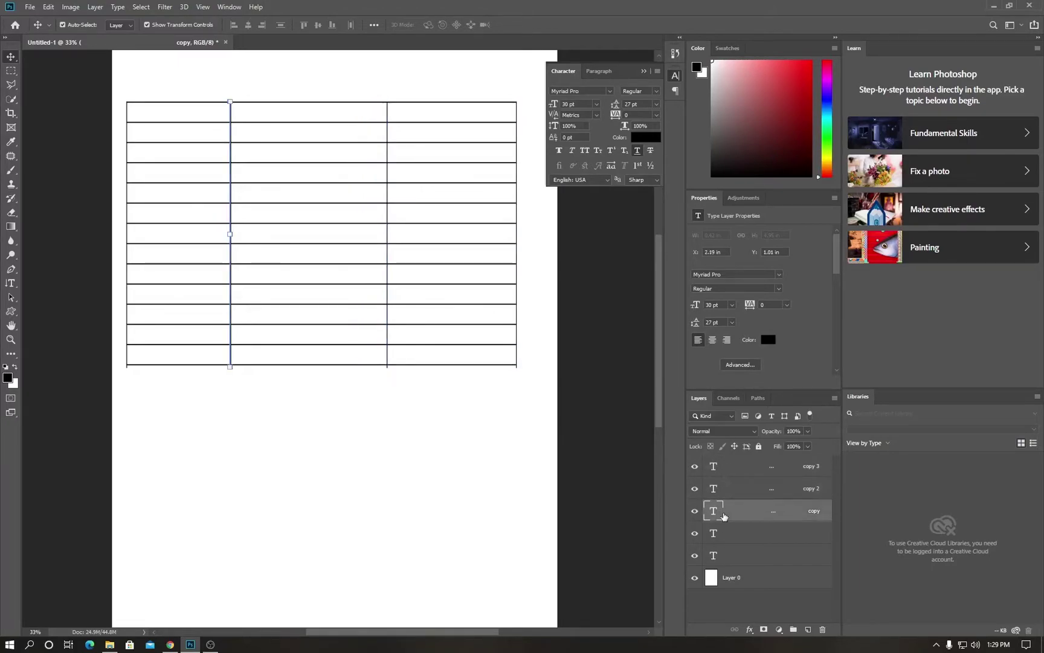
{"action": "key", "text": "shift+Right"}
{"action": "key", "text": "shift+Right"}
{"action": "key", "text": "shift+Right"}
{"action": "key", "text": "shift+Right"}
{"action": "key", "text": "shift+Right"}
{"action": "key", "text": "shift+Right"}
{"action": "key", "text": "shift+Right"}
{"action": "key", "text": "shift+Right"}
{"action": "key", "text": "shift+Right"}
{"action": "key", "text": "shift+Right"}
{"action": "key", "text": "shift+Right"}
{"action": "key", "text": "shift+Right"}
{"action": "key", "text": "shift+Right"}
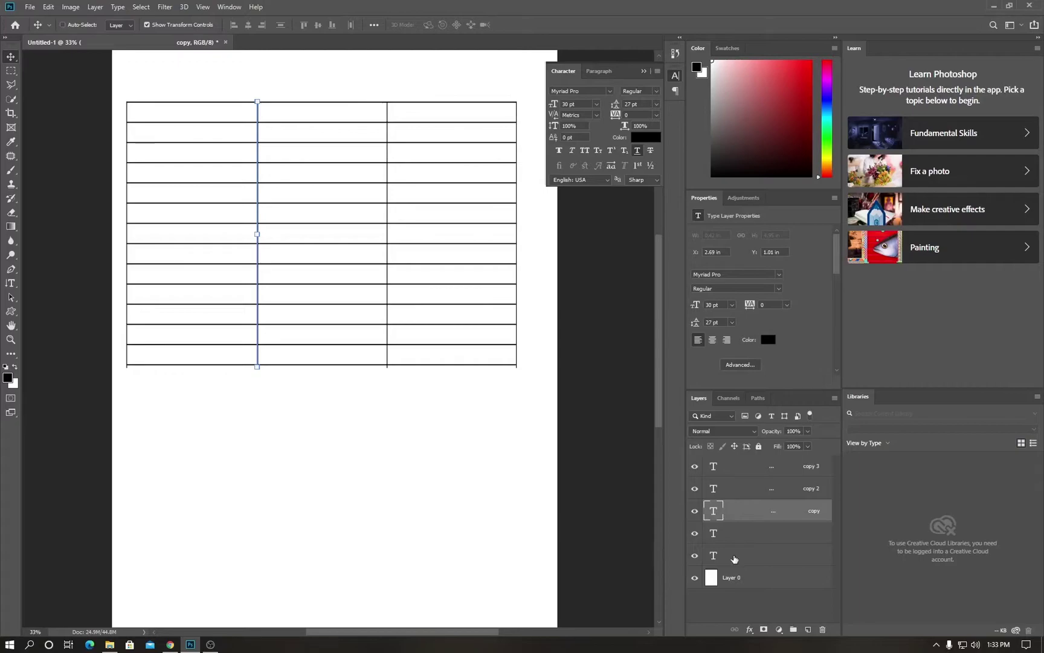
{"action": "left_click", "coordinate": [734, 558], "text": "ctrl"}
{"action": "left_click", "coordinate": [734, 536], "text": "ctrl"}
{"action": "left_click", "coordinate": [730, 490], "text": "ctrl"}
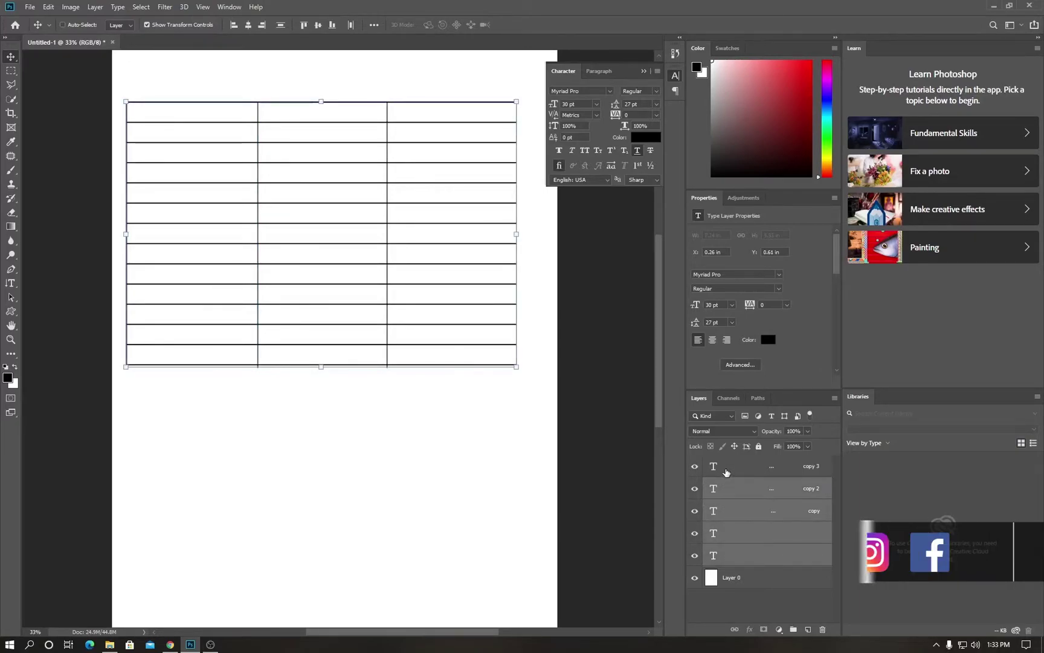
{"action": "left_click", "coordinate": [726, 469], "text": "ctrl"}
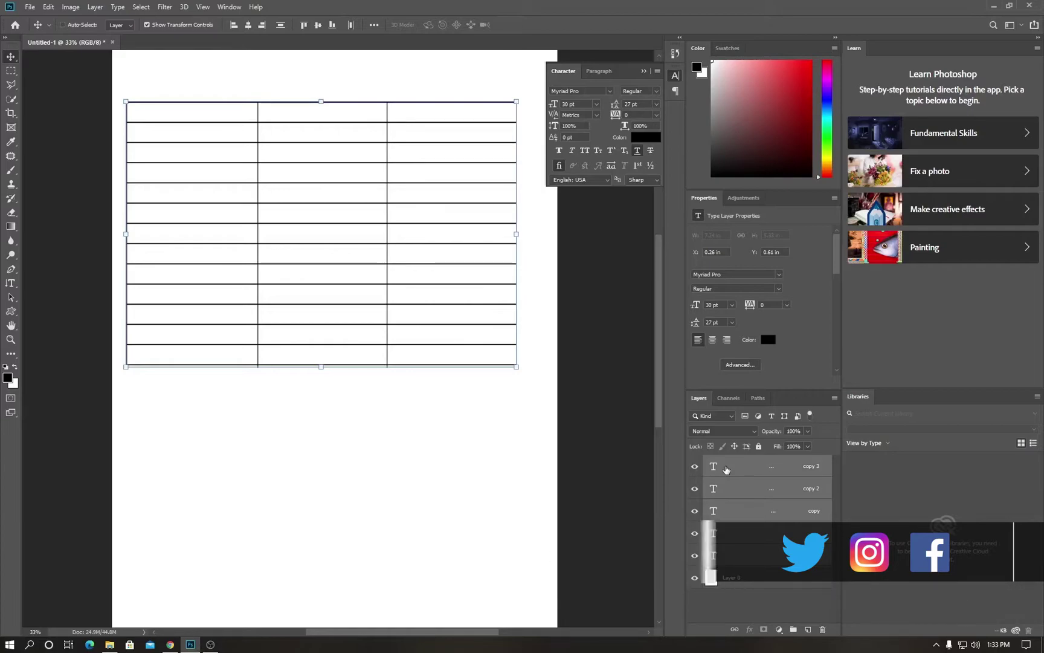
Step: Merge the line layers with Ctrl+E and marquee-select the overhanging strip below the bottom row
{"action": "key", "text": "ctrl+e"}
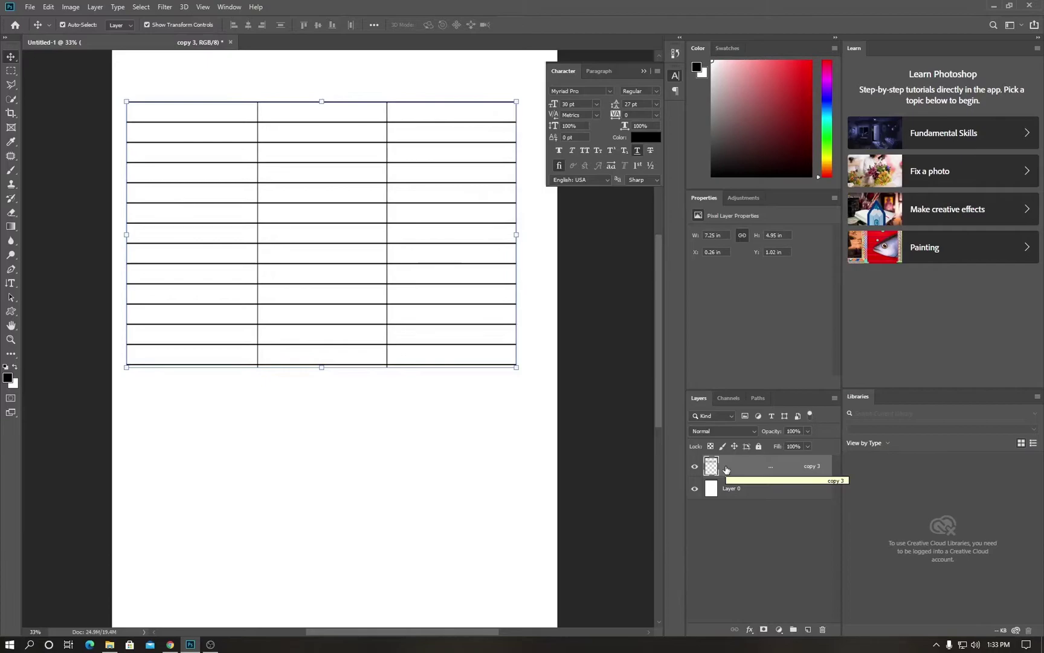
{"action": "scroll", "coordinate": [218, 368], "scroll_direction": "up", "scroll_amount": 1}
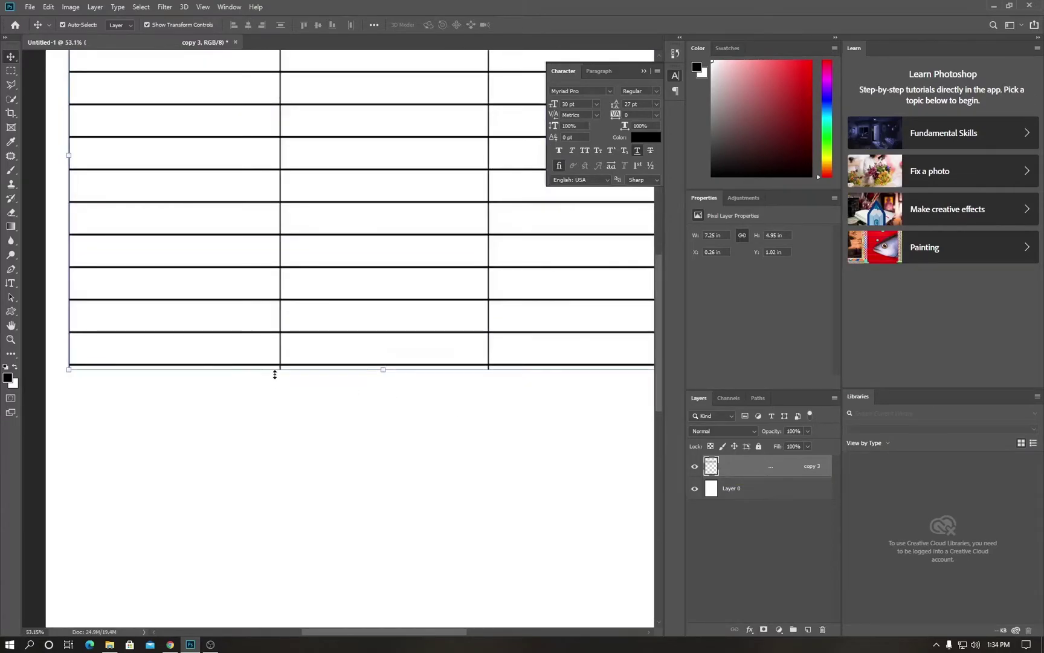
{"action": "scroll", "coordinate": [276, 369], "scroll_direction": "down", "scroll_amount": 1}
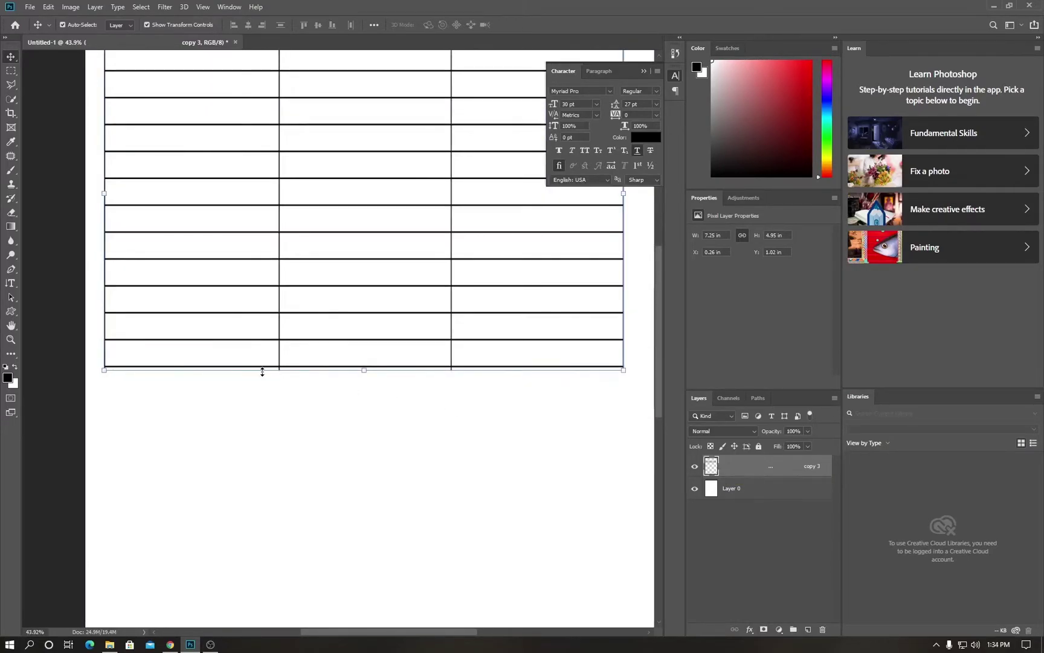
{"action": "left_click", "coordinate": [11, 71]}
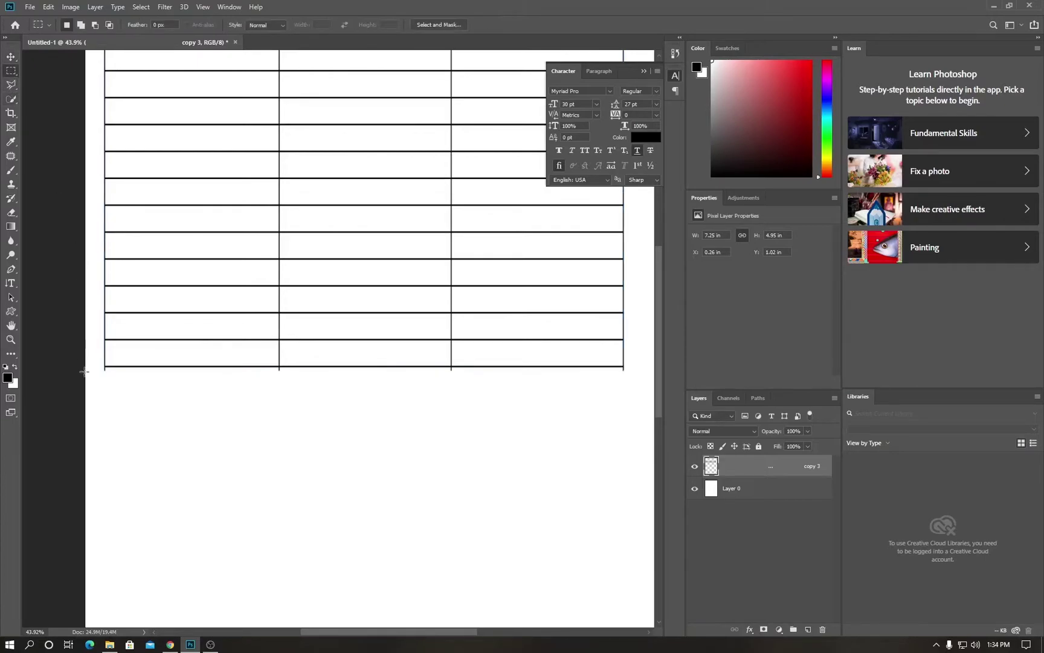
{"action": "left_click_drag", "start_coordinate": [94, 366], "coordinate": [629, 402]}
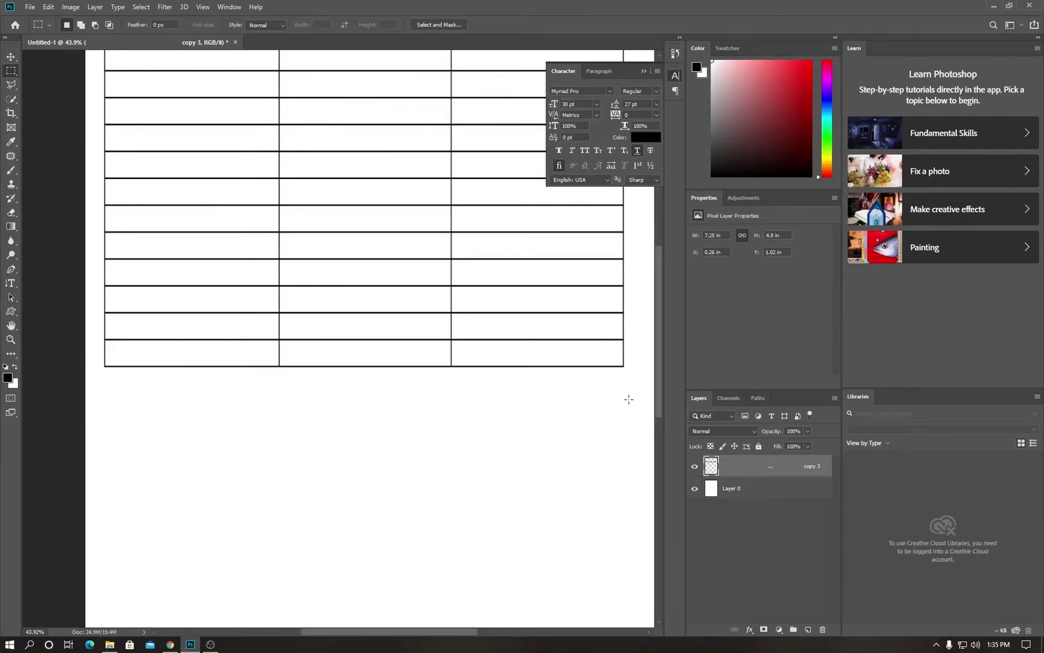
{"action": "scroll", "coordinate": [612, 408], "scroll_direction": "down", "scroll_amount": 3}
{"action": "scroll", "coordinate": [373, 128], "scroll_direction": "up", "scroll_amount": 1}
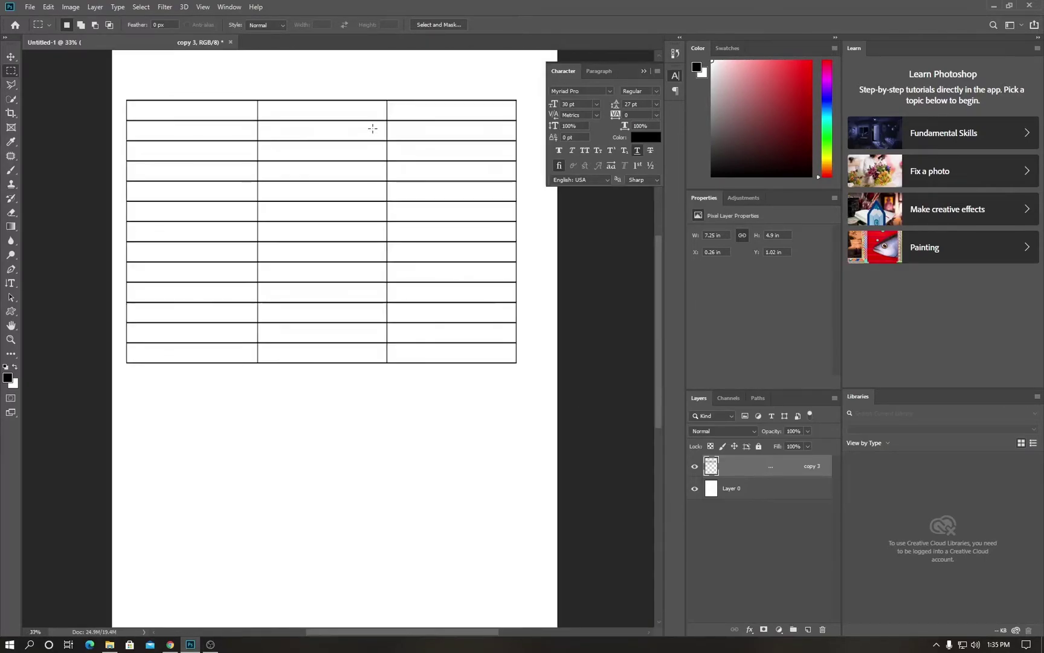
Step: Select all black grid lines with the Magic Wand and convert them into a work path
{"action": "left_click", "coordinate": [11, 99]}
{"action": "left_click", "coordinate": [56, 109]}
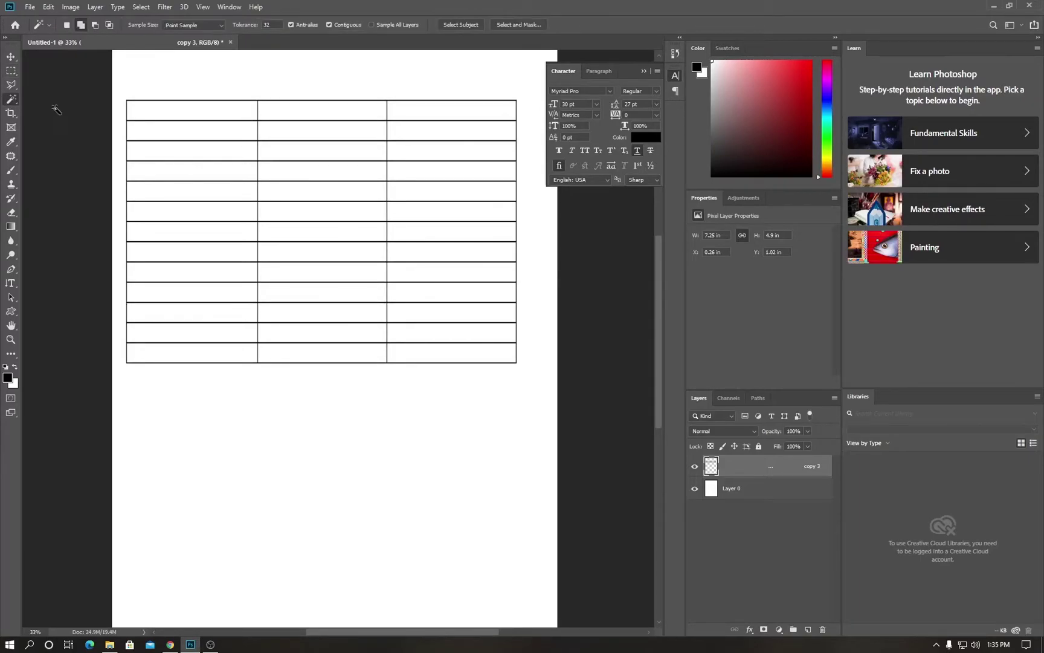
{"action": "scroll", "coordinate": [316, 148], "scroll_direction": "up", "scroll_amount": 8}
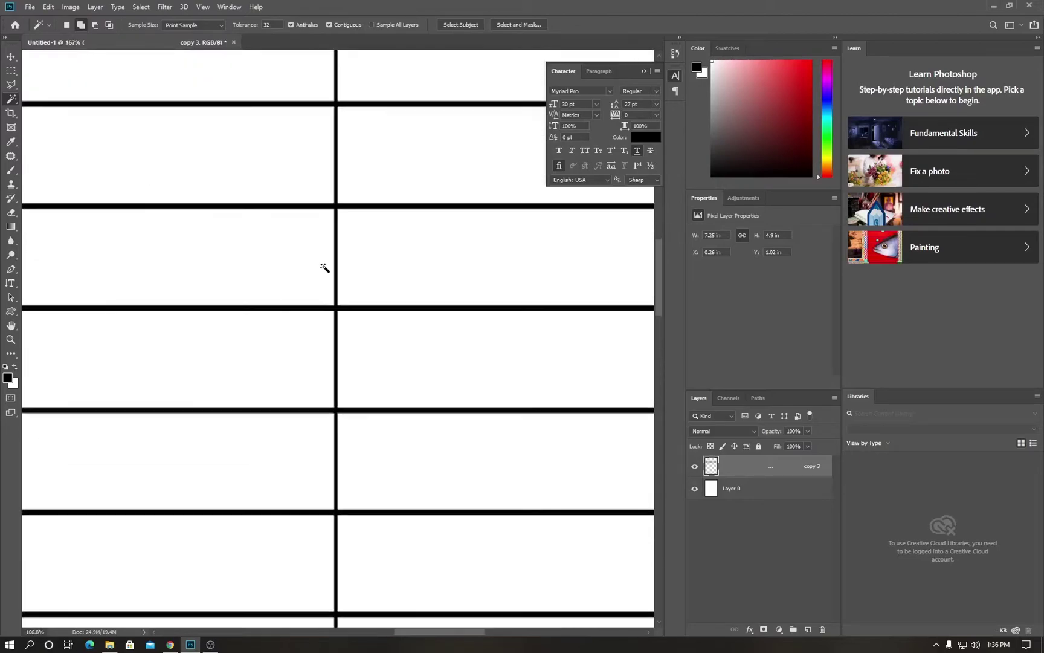
{"action": "left_click", "coordinate": [335, 309]}
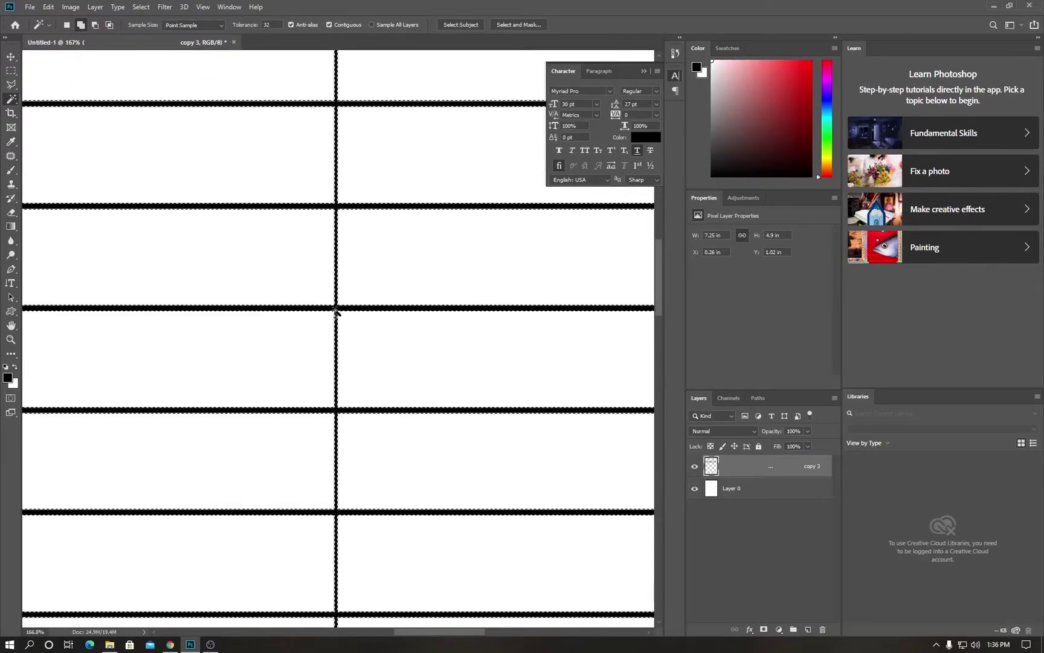
{"action": "scroll", "coordinate": [336, 310], "scroll_direction": "down", "scroll_amount": 6}
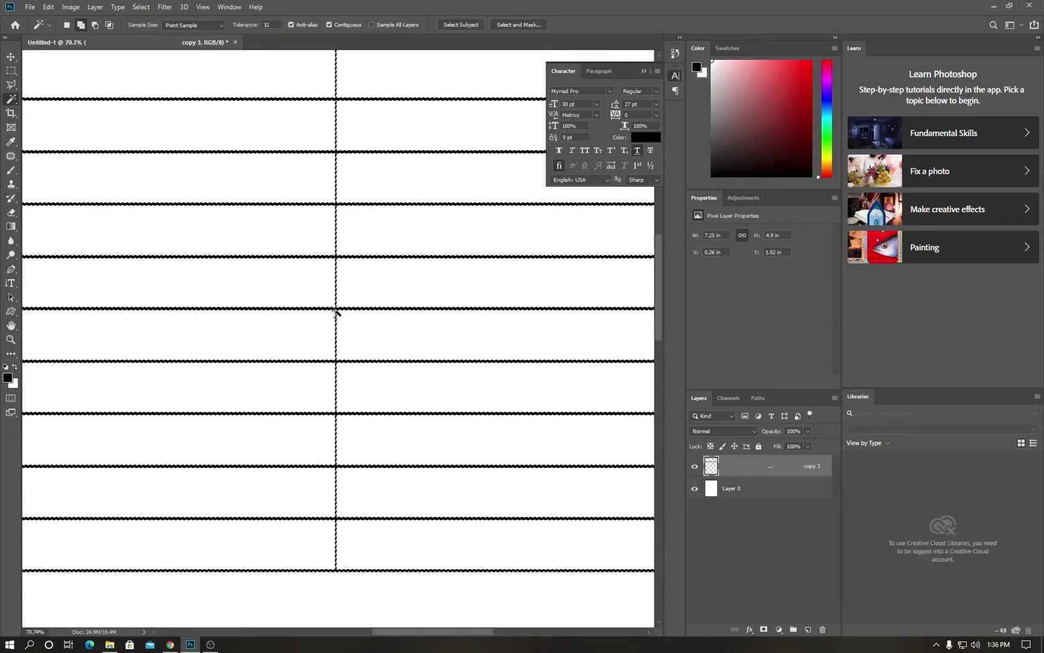
{"action": "scroll", "coordinate": [335, 310], "scroll_direction": "down", "scroll_amount": 2}
{"action": "scroll", "coordinate": [308, 136], "scroll_direction": "up", "scroll_amount": 1}
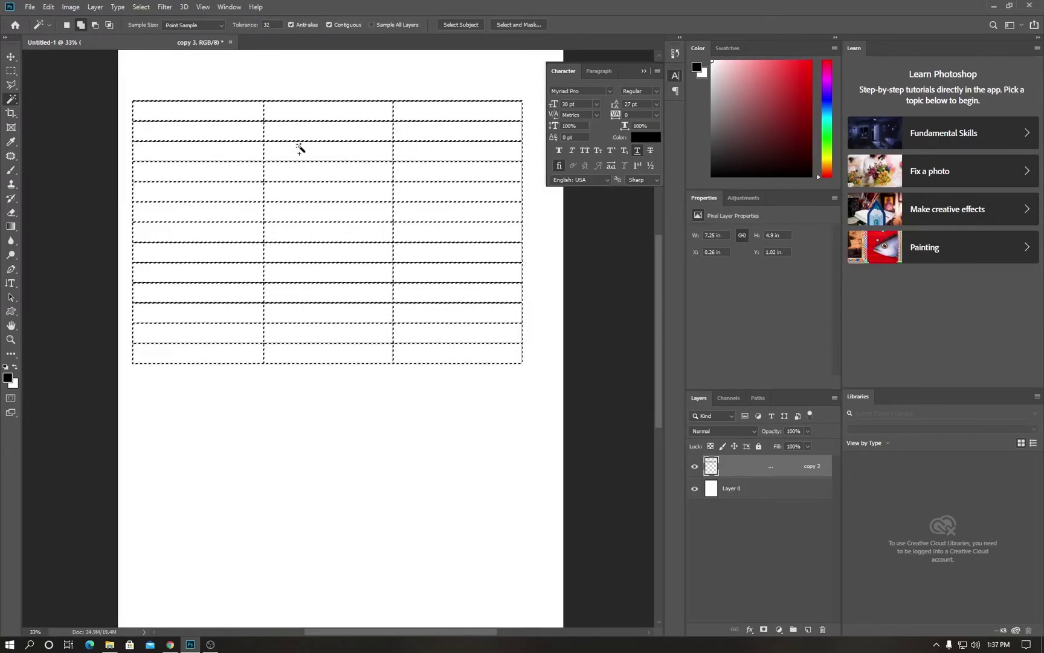
{"action": "right_click", "coordinate": [307, 151]}
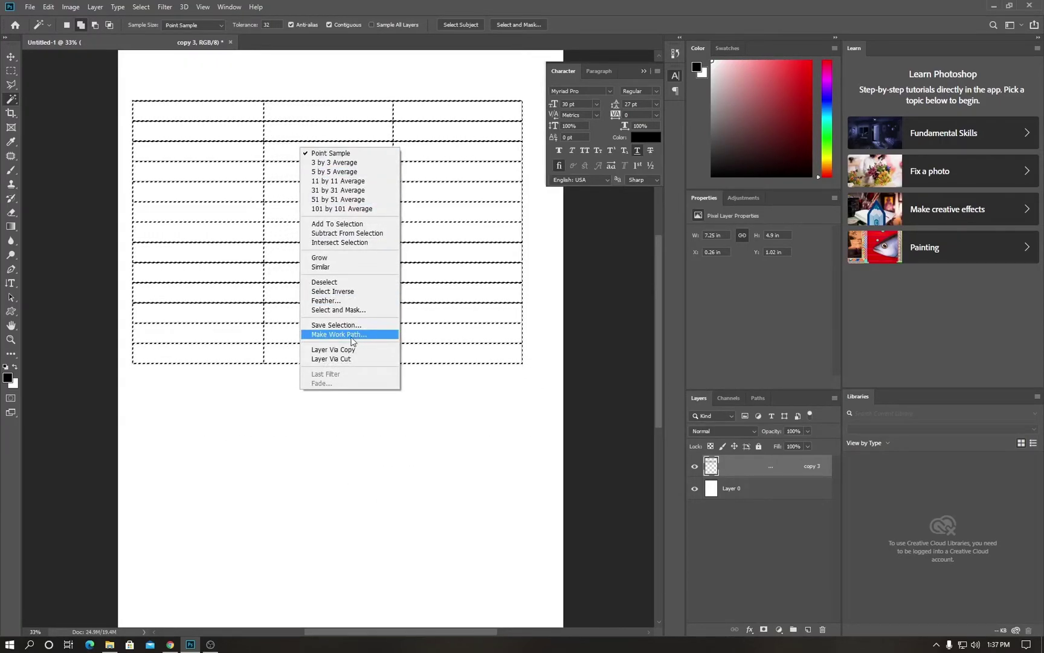
{"action": "left_click", "coordinate": [325, 335]}
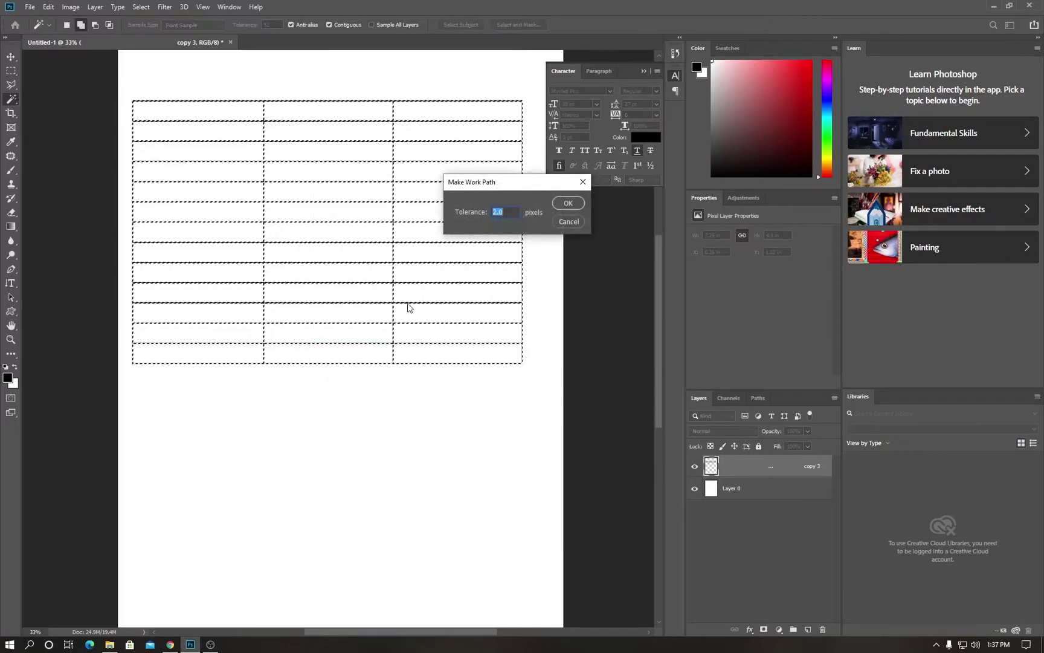
{"action": "left_click", "coordinate": [558, 205]}
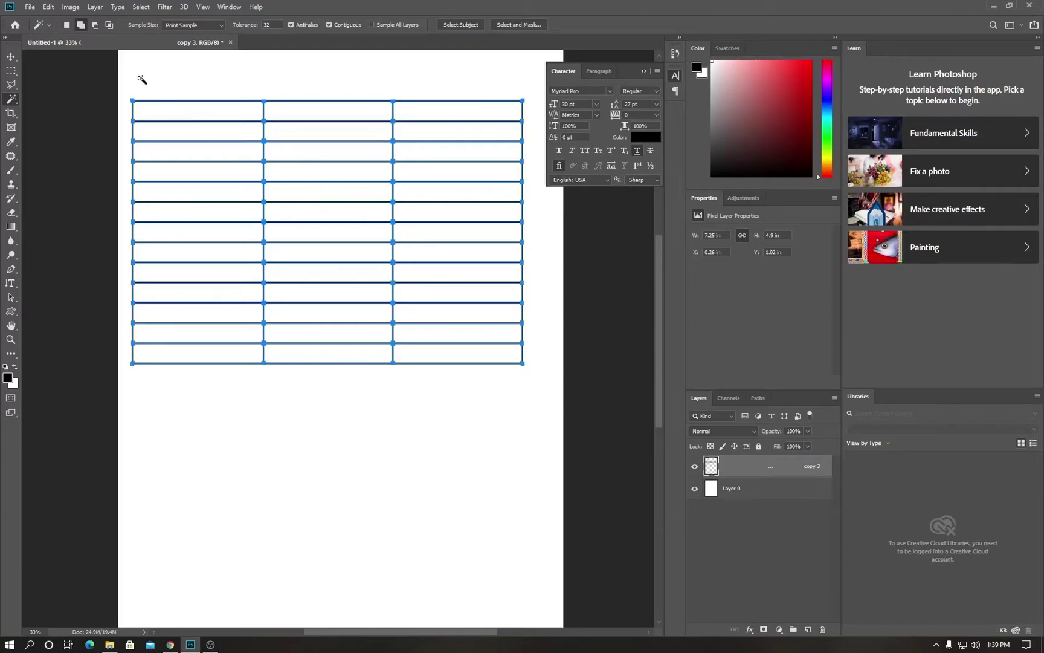
Step: Define the grid path as a custom shape, accepting the default name
{"action": "left_click", "coordinate": [48, 7]}
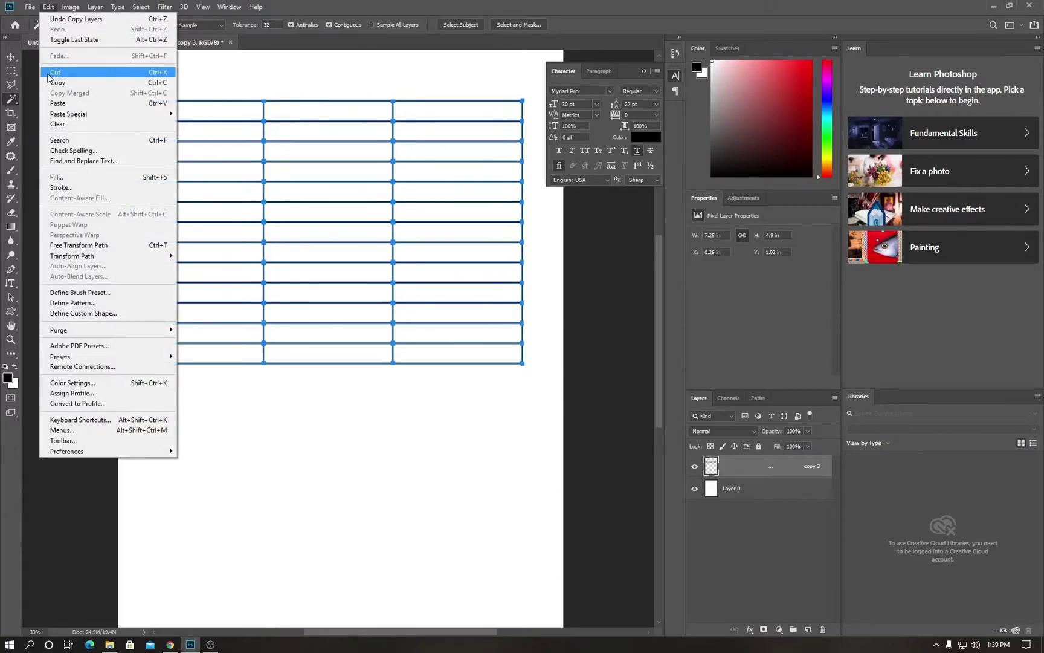
{"action": "left_click", "coordinate": [103, 313]}
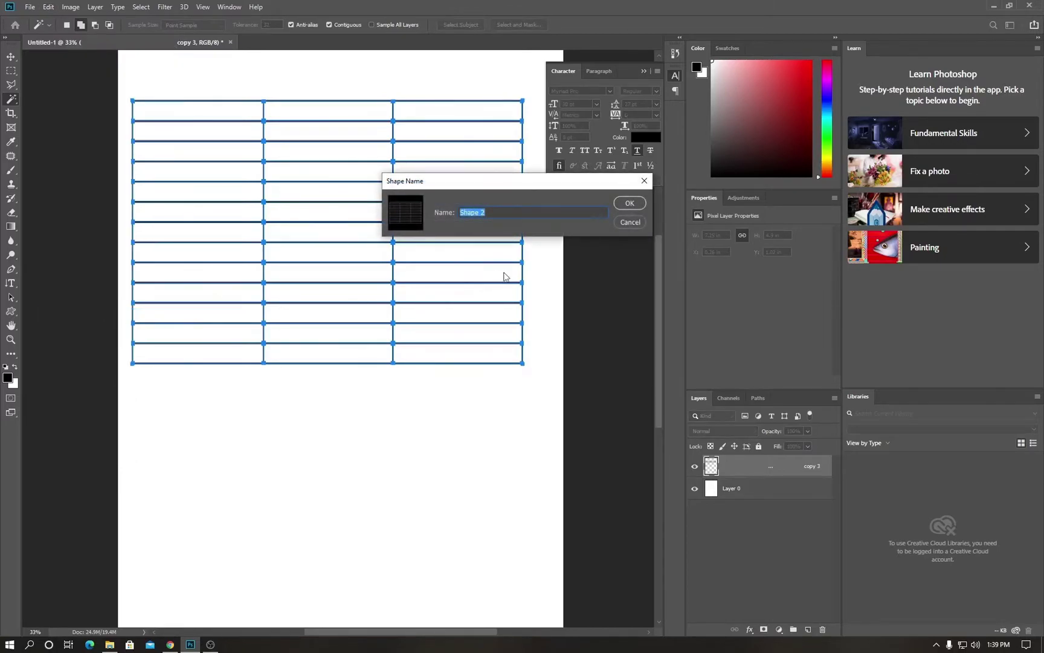
{"action": "left_click", "coordinate": [628, 204]}
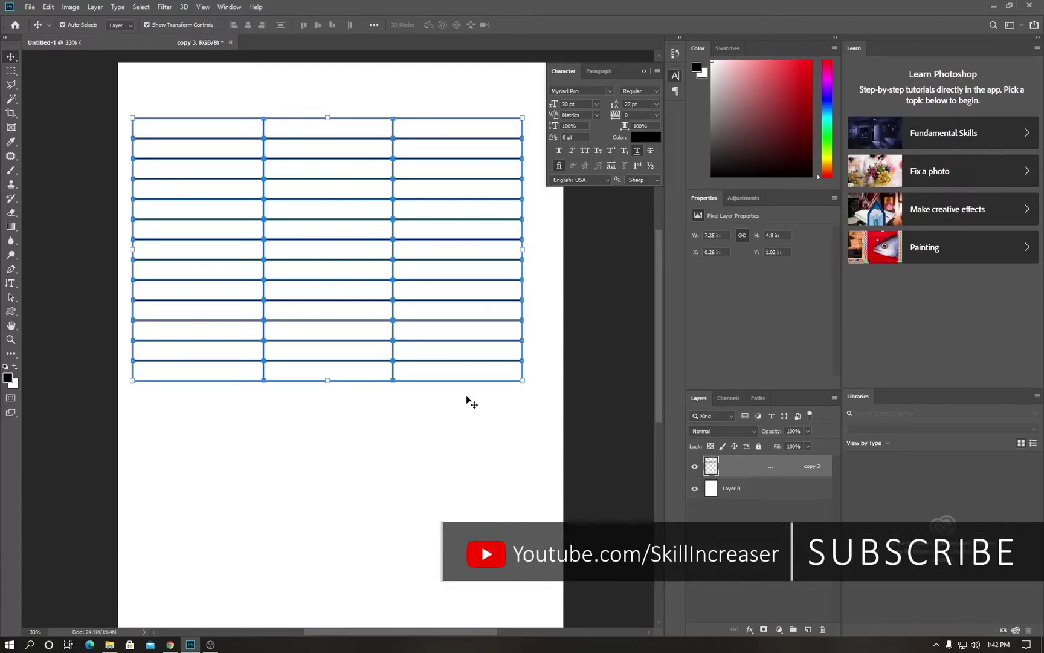
Step: Create a new blank document, Untitled-2, at 2174 × 1469 px and 300 ppi
{"action": "left_click", "coordinate": [30, 7]}
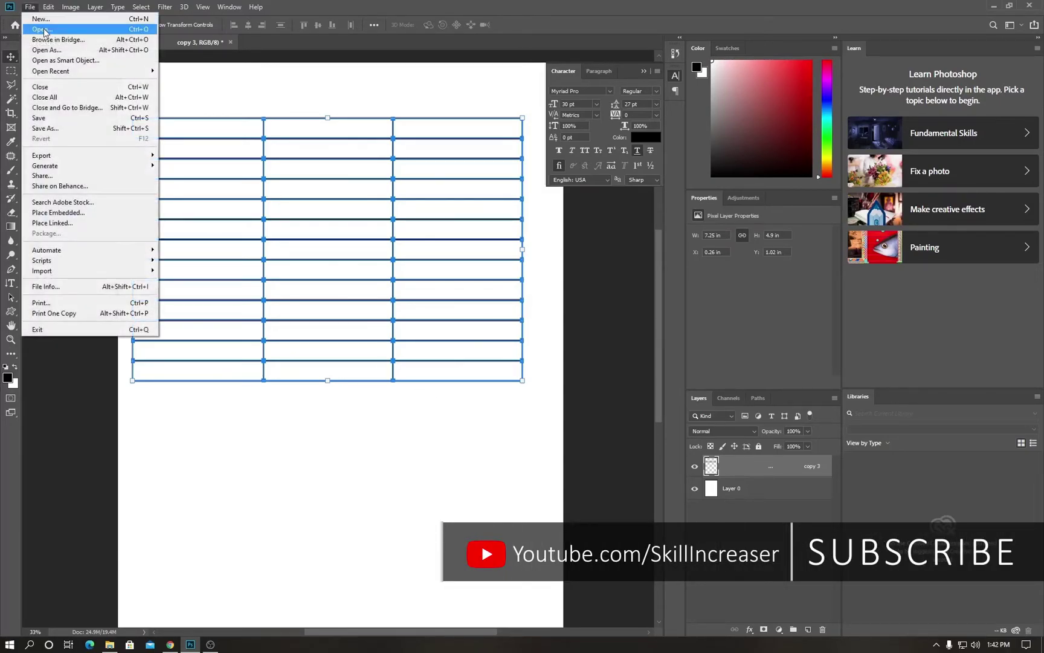
{"action": "left_click", "coordinate": [112, 22]}
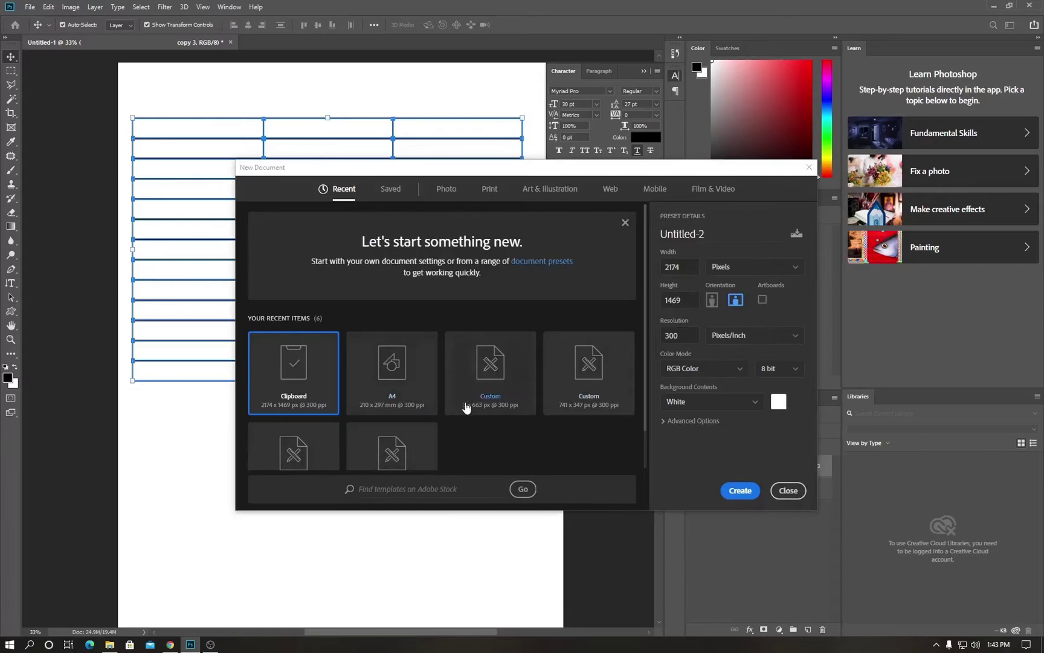
{"action": "left_click", "coordinate": [742, 491]}
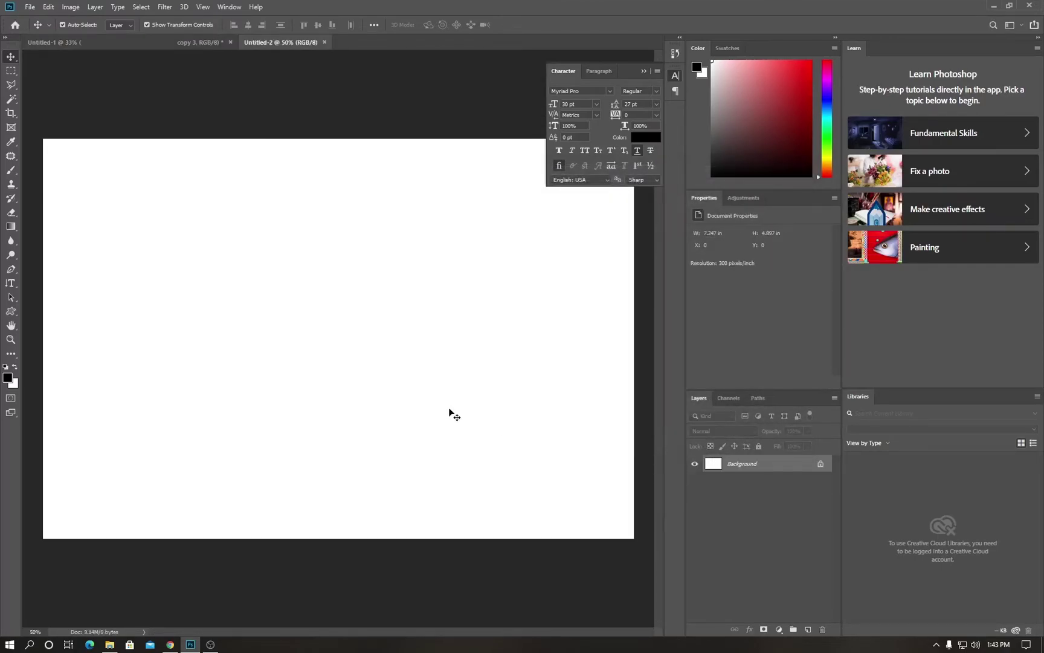
Step: Draw the saved table grid with the Custom Shape tool and move it toward the page centre
{"action": "left_click", "coordinate": [9, 312]}
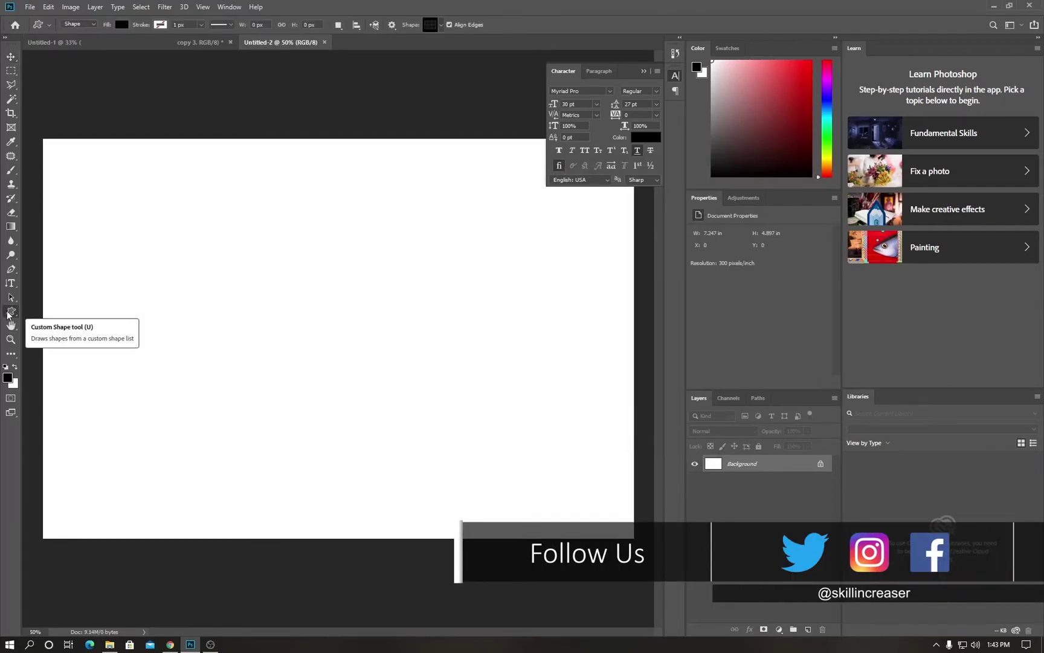
{"action": "right_click", "coordinate": [8, 313]}
{"action": "left_click", "coordinate": [68, 366]}
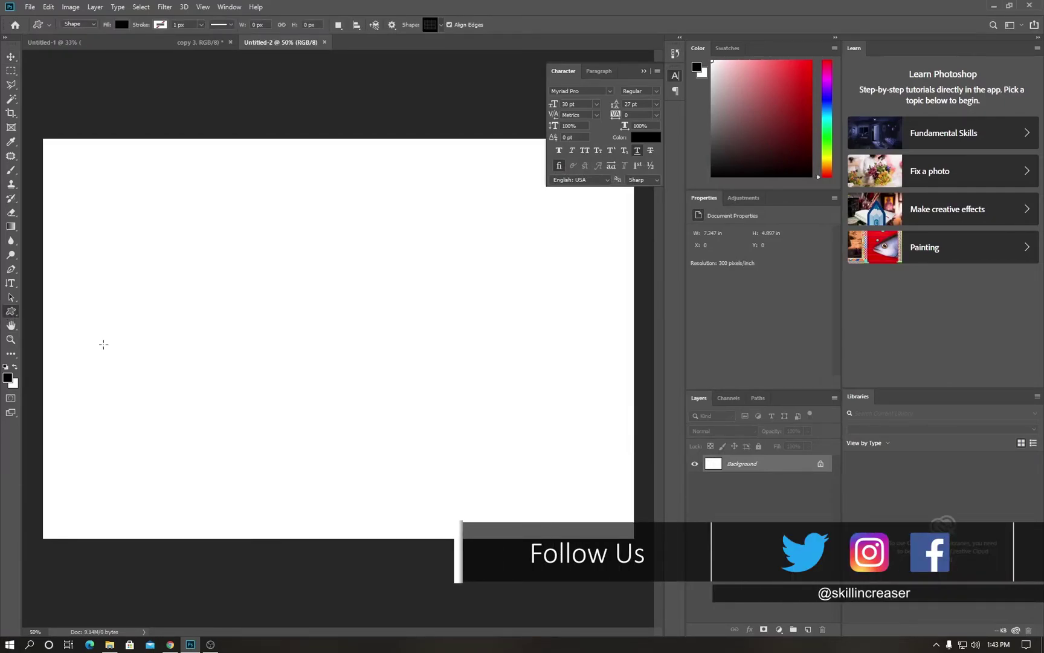
{"action": "left_click", "coordinate": [440, 24]}
{"action": "left_click_drag", "start_coordinate": [505, 200], "coordinate": [507, 253]}
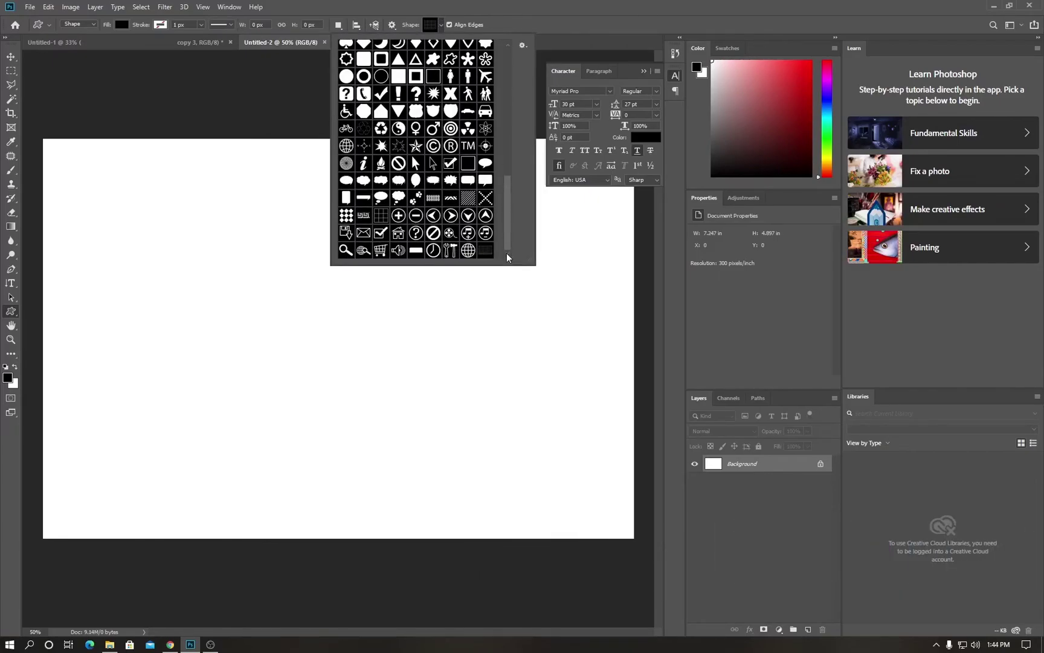
{"action": "double_click", "coordinate": [484, 251]}
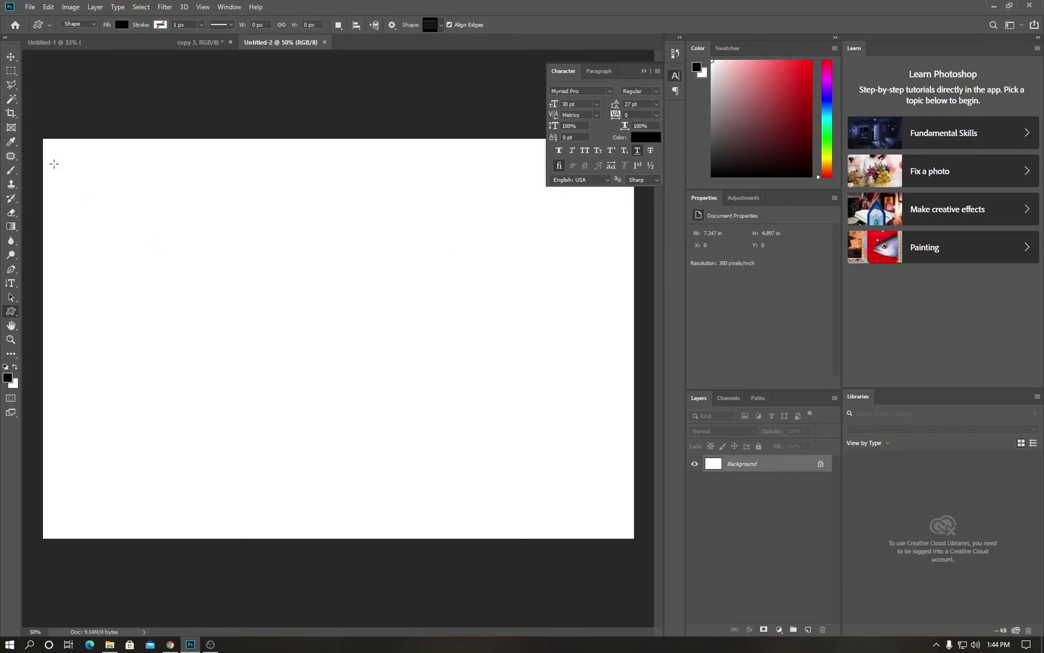
{"action": "left_click_drag", "start_coordinate": [79, 193], "coordinate": [414, 402]}
{"action": "left_click", "coordinate": [11, 56]}
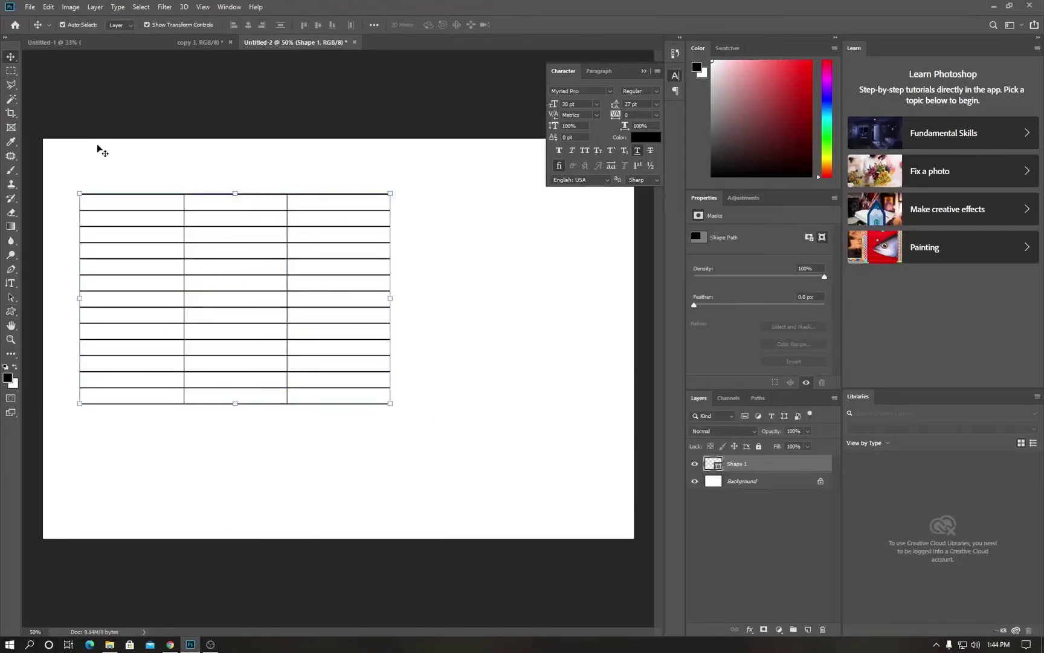
{"action": "left_click_drag", "start_coordinate": [183, 275], "coordinate": [286, 285]}
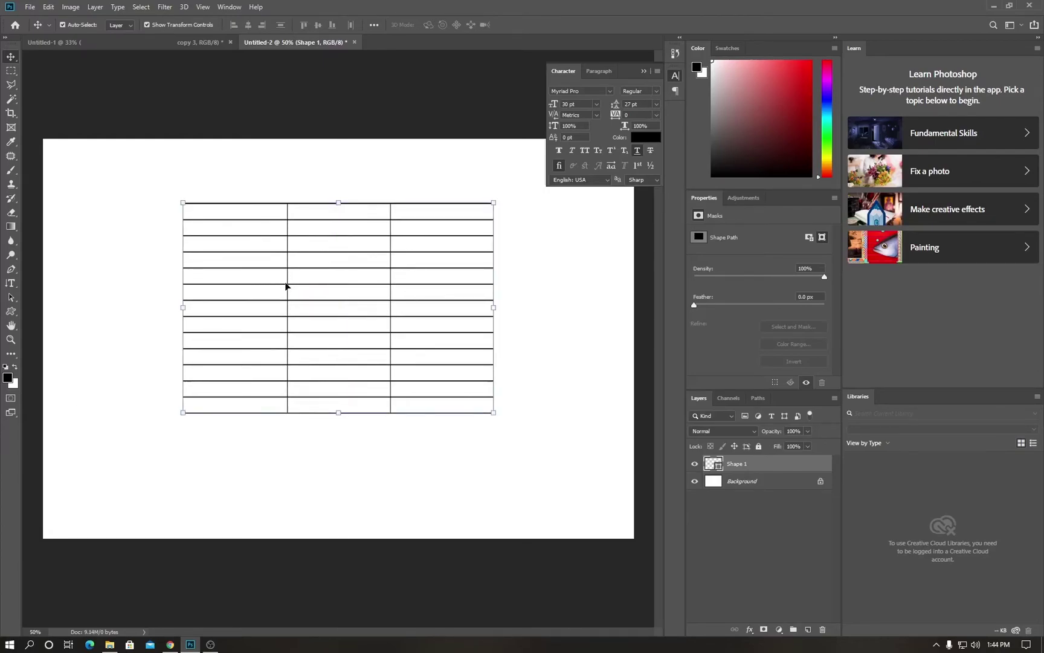
{"action": "left_click", "coordinate": [149, 321]}
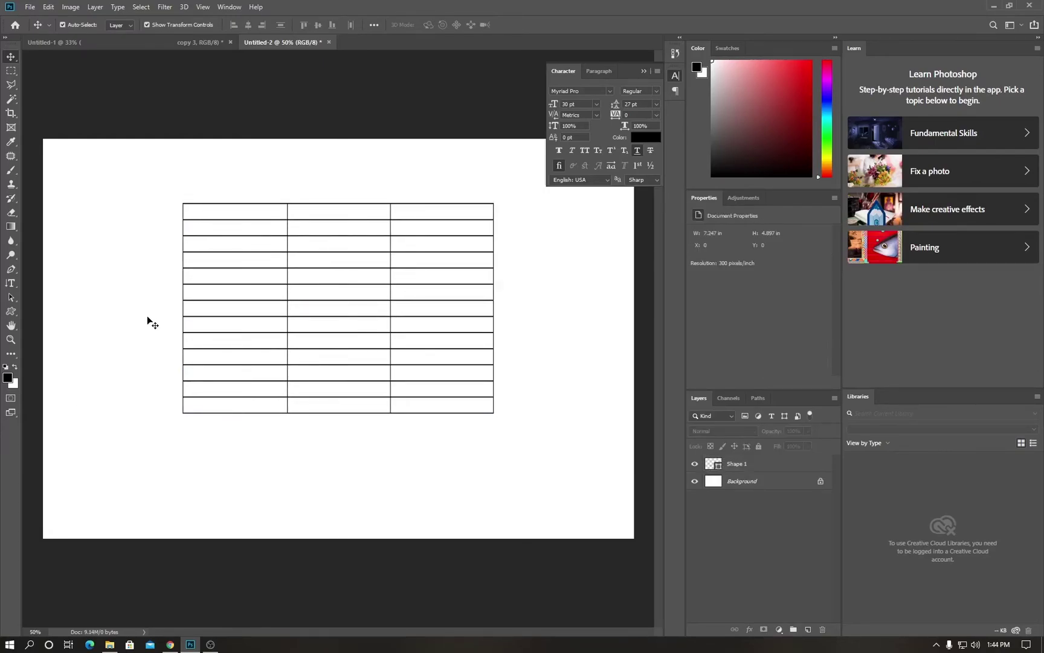
Step: Try a pinkish grey fill on Shape 1, then set it back to black
{"action": "left_click", "coordinate": [718, 468]}
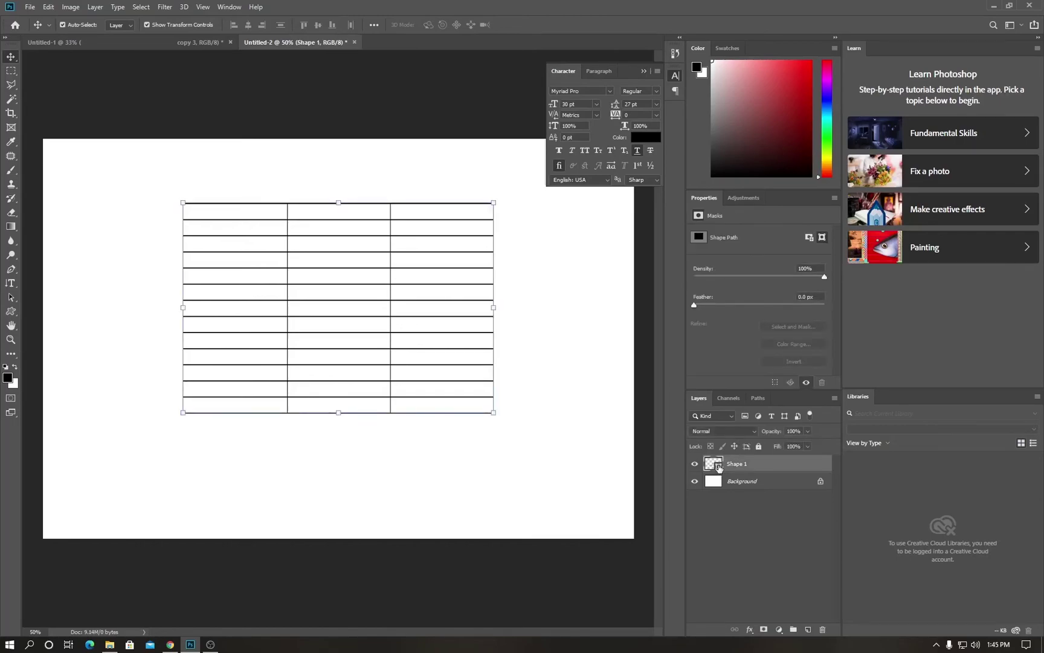
{"action": "double_click", "coordinate": [719, 468]}
{"action": "left_click_drag", "start_coordinate": [482, 208], "coordinate": [529, 225]}
{"action": "left_click_drag", "start_coordinate": [513, 290], "coordinate": [533, 296]}
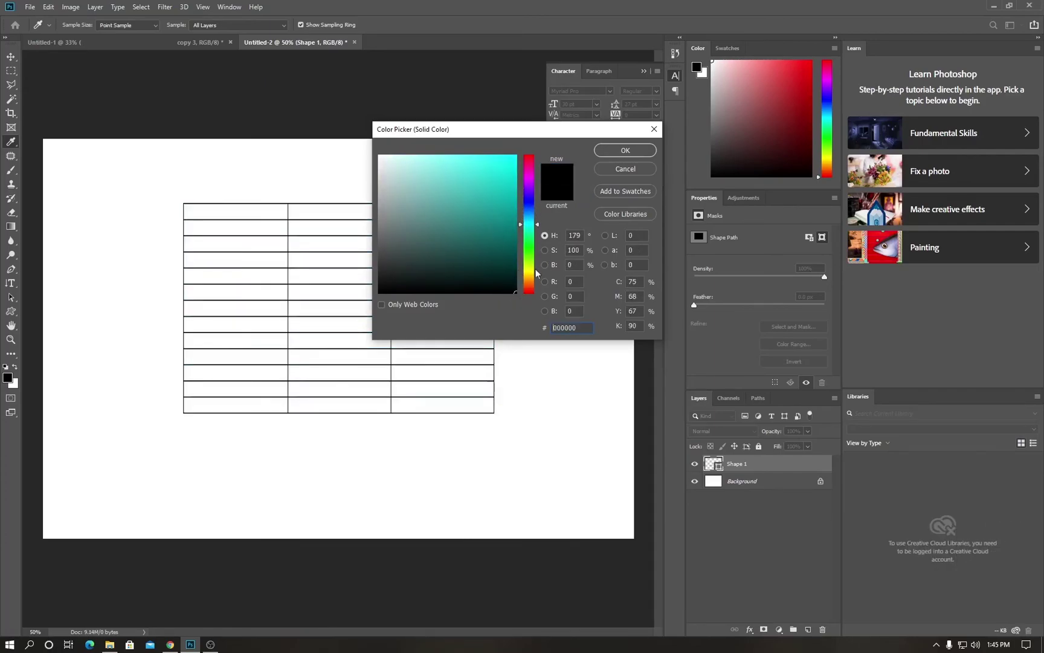
{"action": "left_click", "coordinate": [617, 151]}
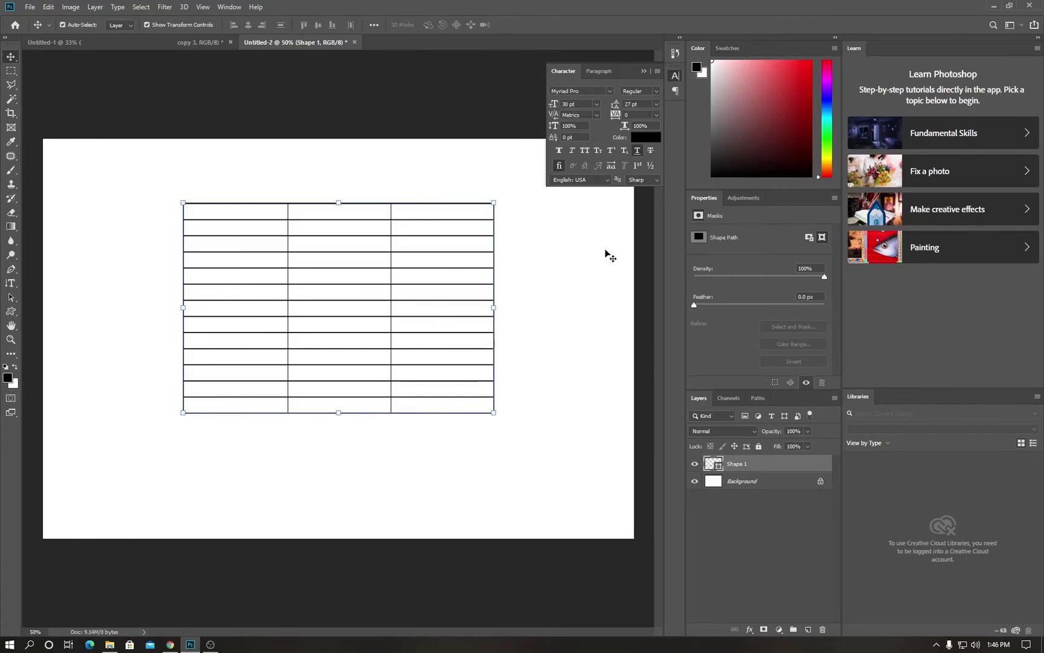
Step: Save the custom shapes to the Desktop as the shapes file 'table'
{"action": "key", "text": "u"}
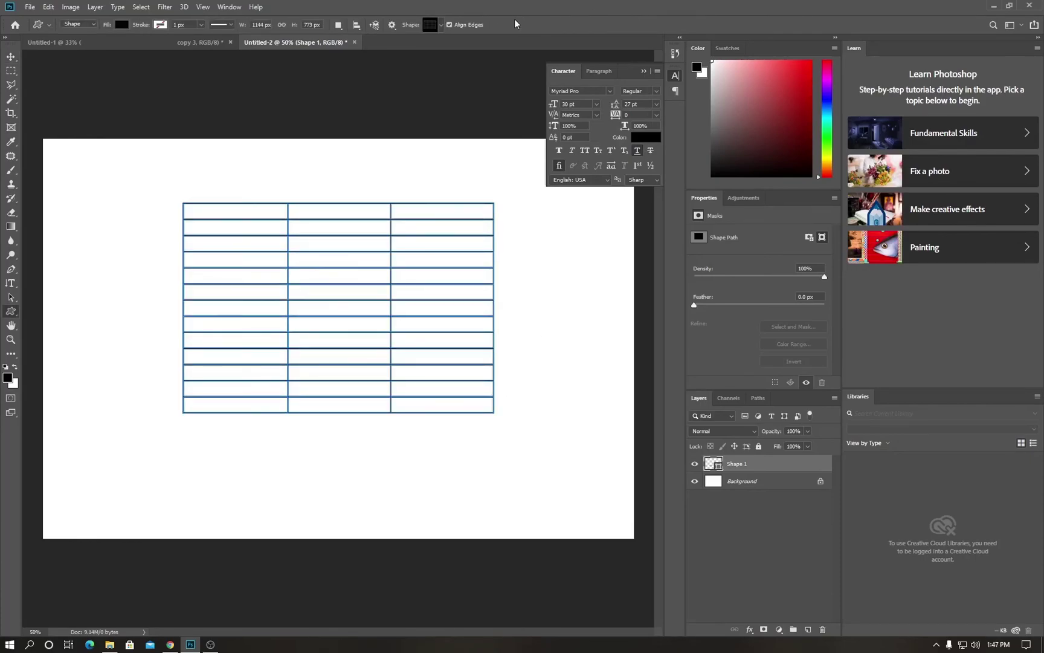
{"action": "left_click", "coordinate": [434, 26]}
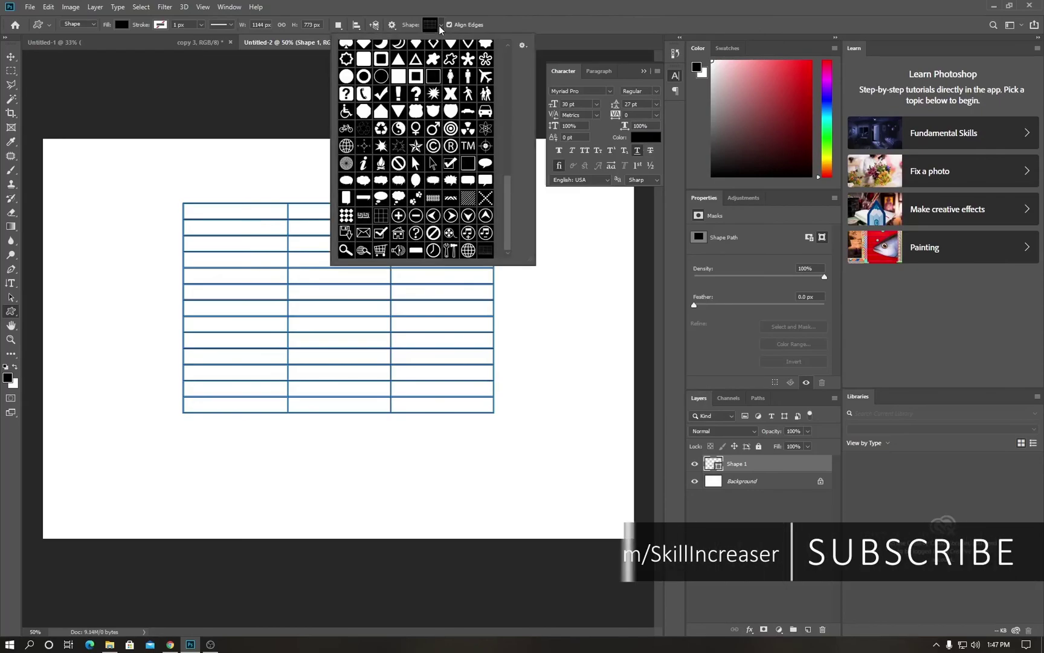
{"action": "left_click", "coordinate": [523, 46]}
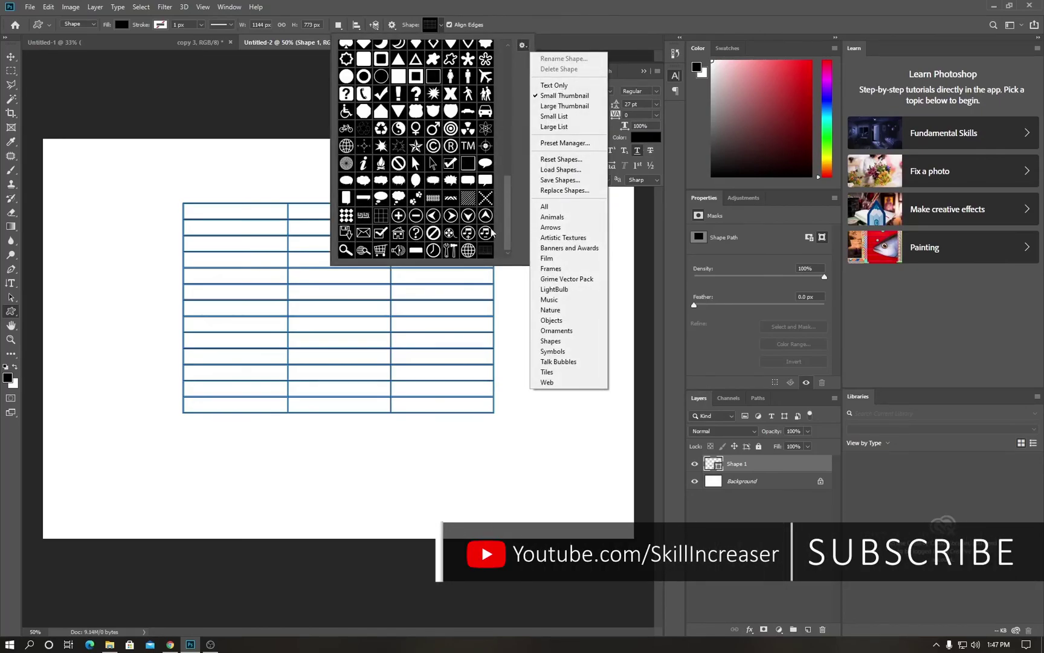
{"action": "left_click", "coordinate": [493, 256]}
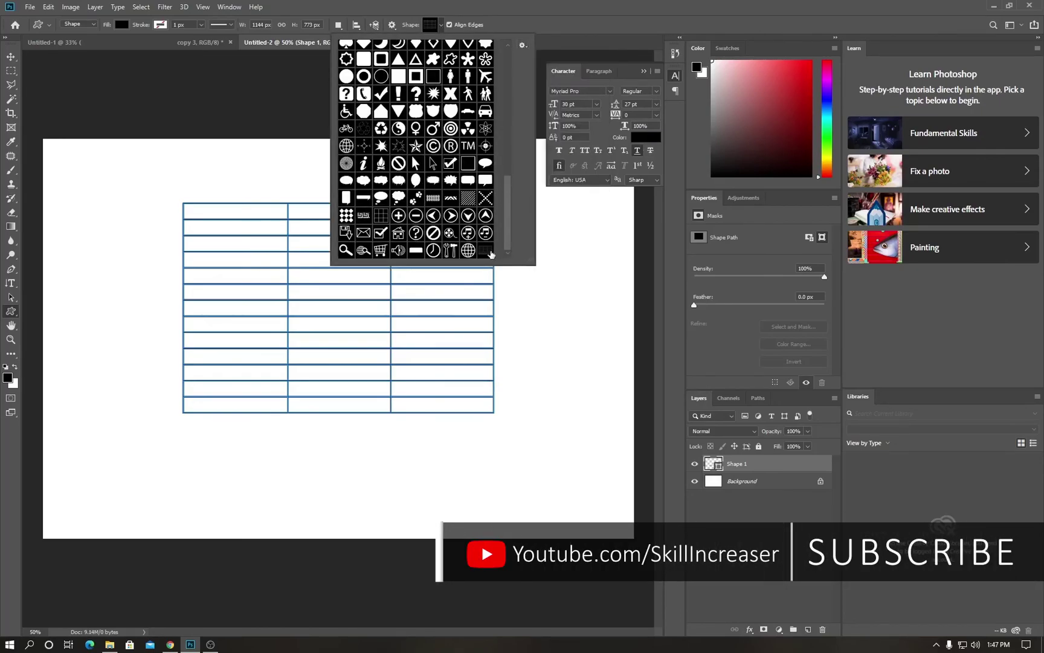
{"action": "left_click", "coordinate": [524, 46]}
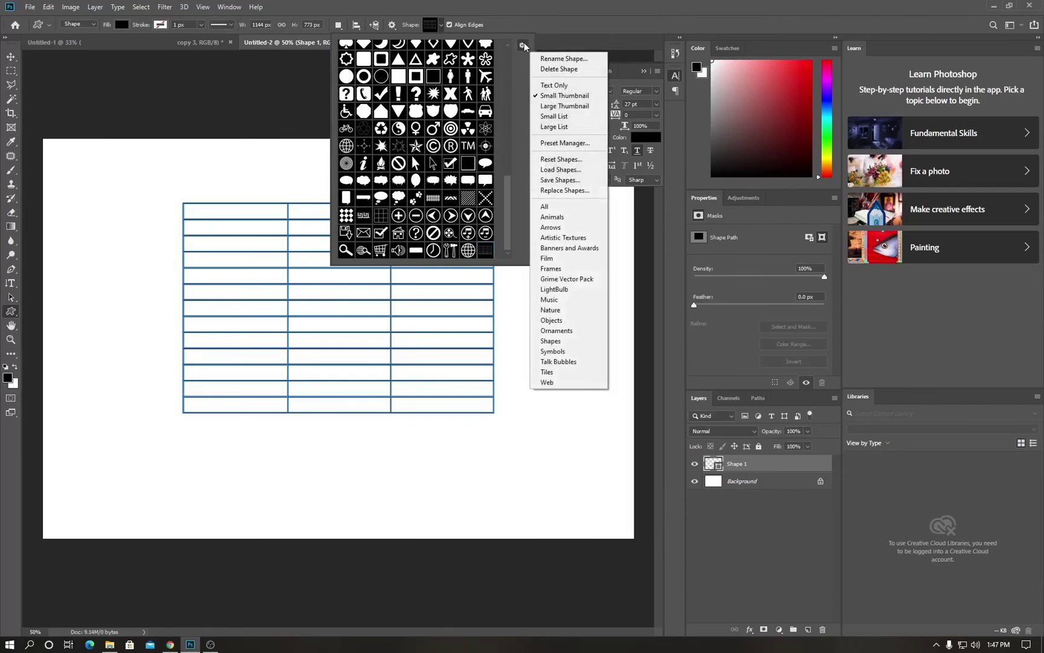
{"action": "left_click", "coordinate": [553, 180]}
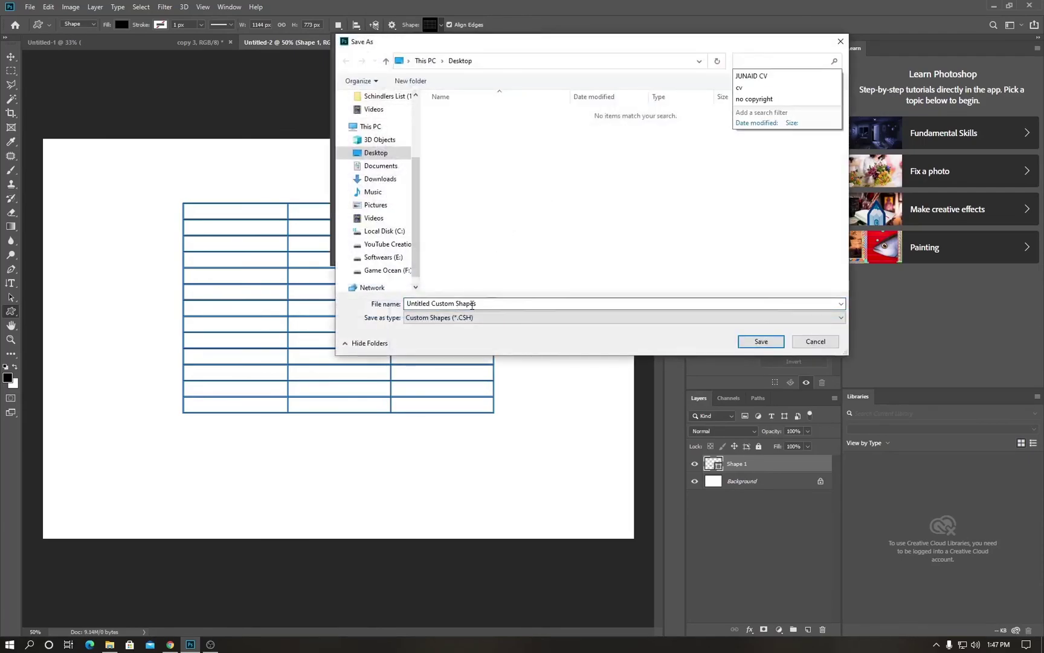
{"action": "type", "text": "table"}
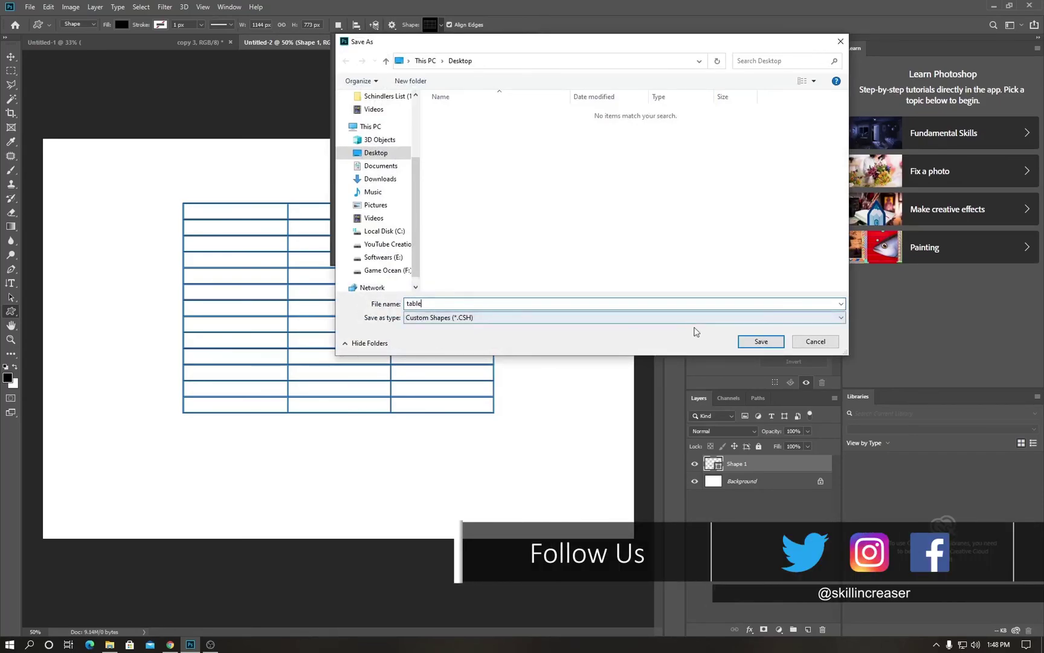
{"action": "left_click", "coordinate": [750, 342]}
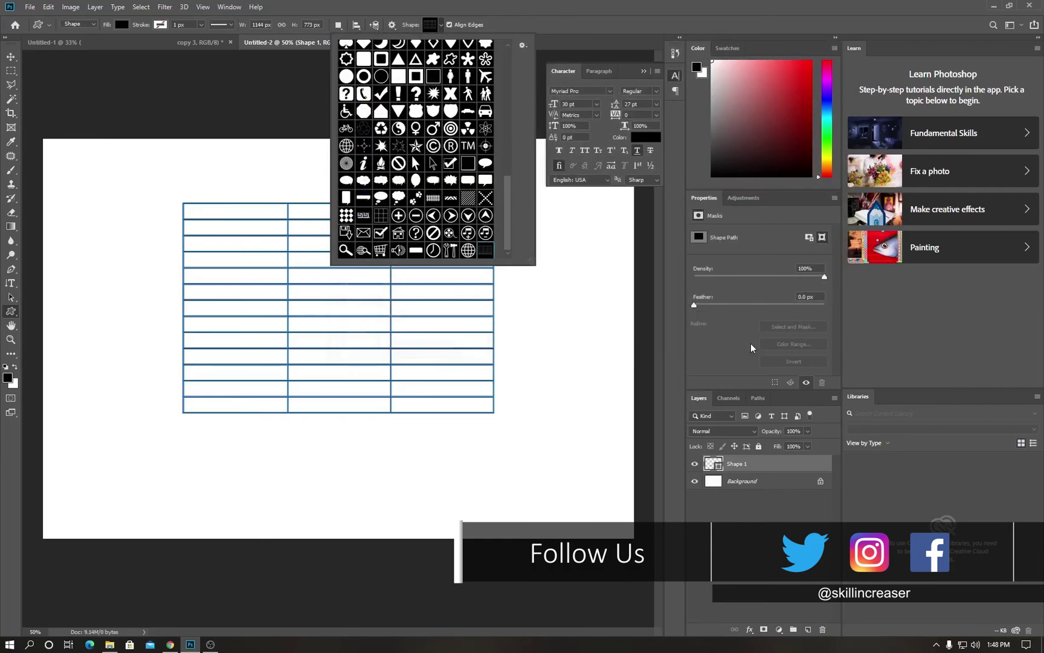
{"action": "left_click", "coordinate": [752, 343]}
Step: Load table.csh back into the custom shape library
{"action": "left_click", "coordinate": [442, 25]}
{"action": "left_click", "coordinate": [522, 45]}
{"action": "left_click", "coordinate": [557, 169]}
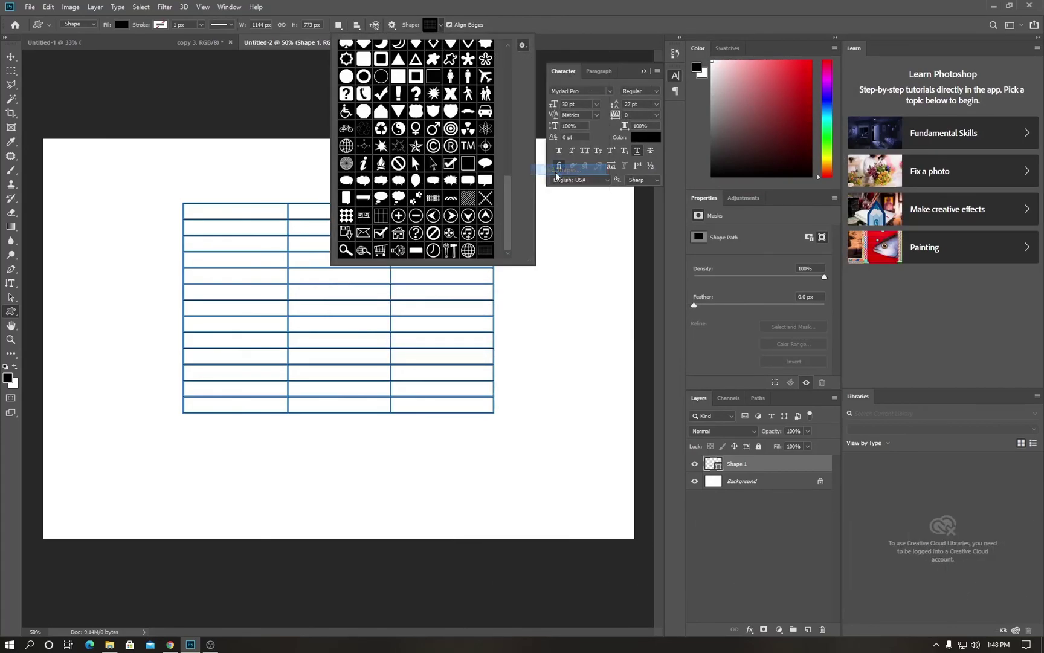
{"action": "left_click", "coordinate": [451, 113]}
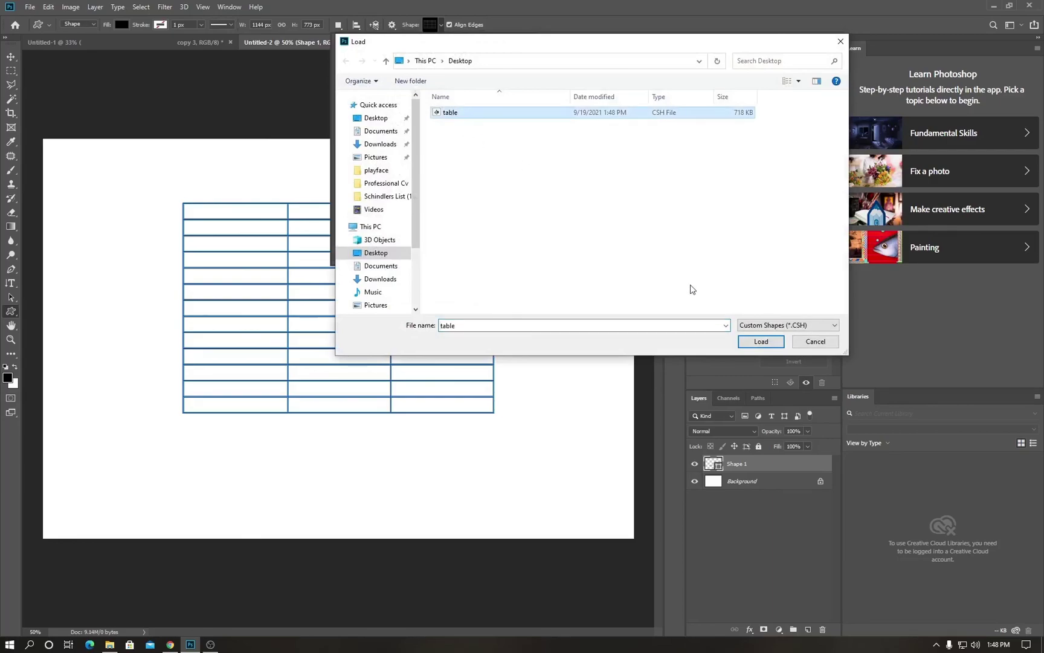
{"action": "left_click", "coordinate": [759, 341]}
{"action": "scroll", "coordinate": [576, 277], "scroll_direction": "down", "scroll_amount": 5}
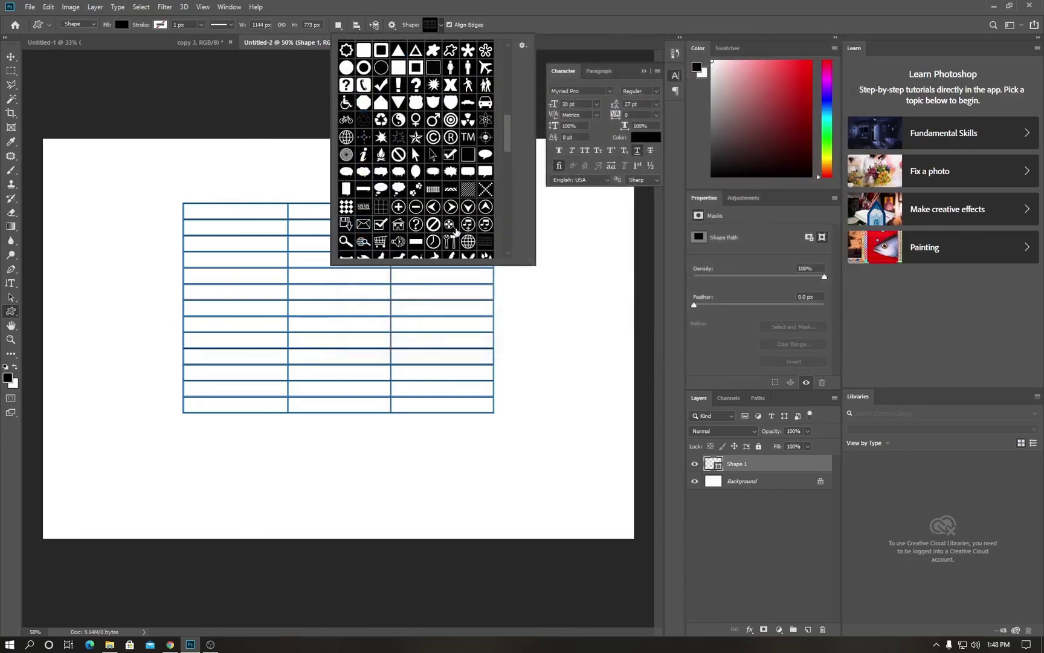
{"action": "left_click_drag", "start_coordinate": [509, 147], "coordinate": [508, 250]}
{"action": "key", "text": "Return"}
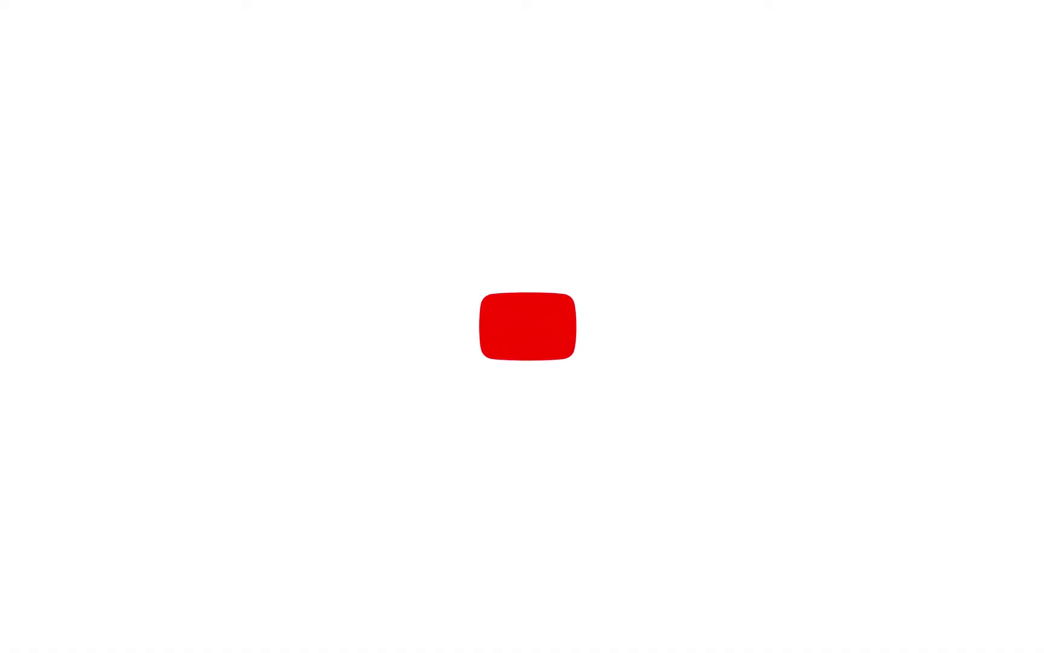